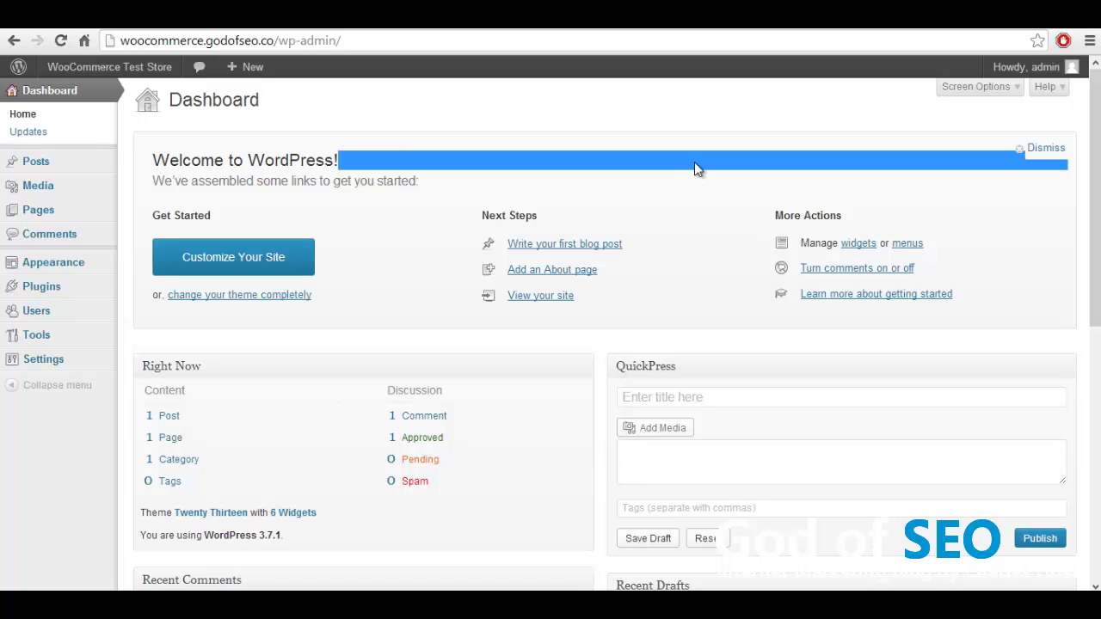
Step: Visit the WooCommerce Test Store's public home page showing the 'Hello world!' post
{"action": "left_click", "coordinate": [403, 86]}
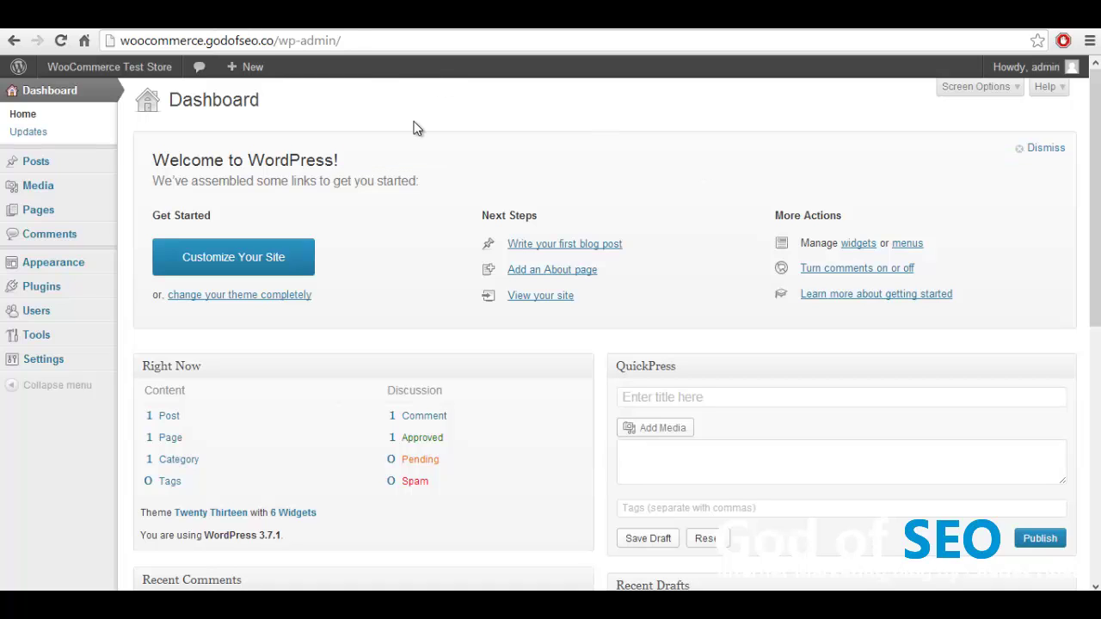
{"action": "left_click", "coordinate": [95, 66]}
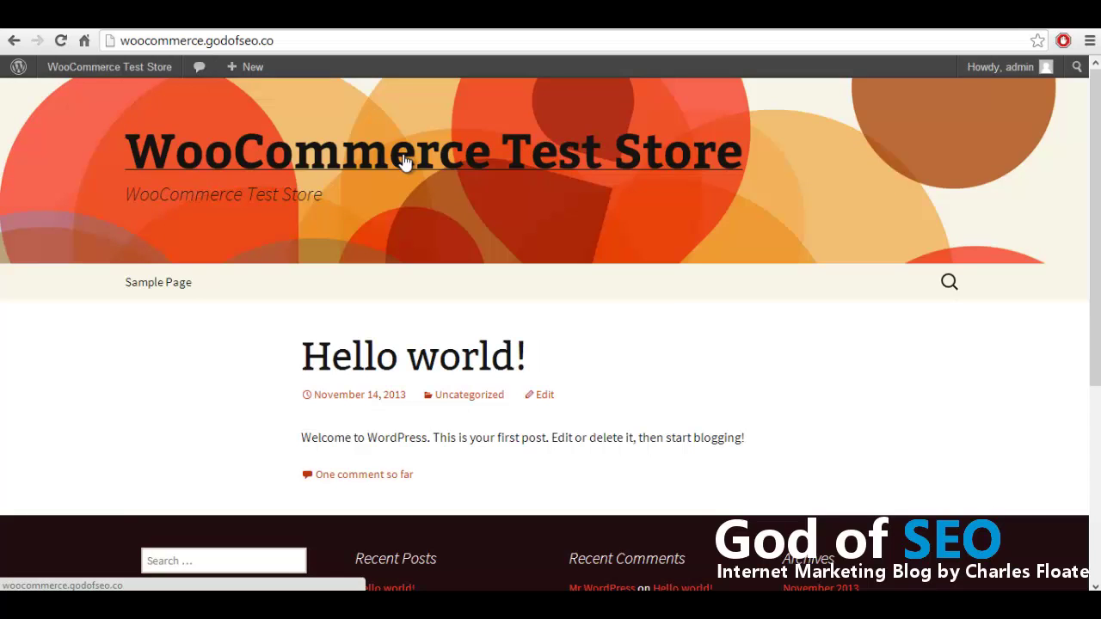
Step: Search the plugin directory for 'woocommerce' from Plugins > Add New
{"action": "left_click", "coordinate": [115, 83]}
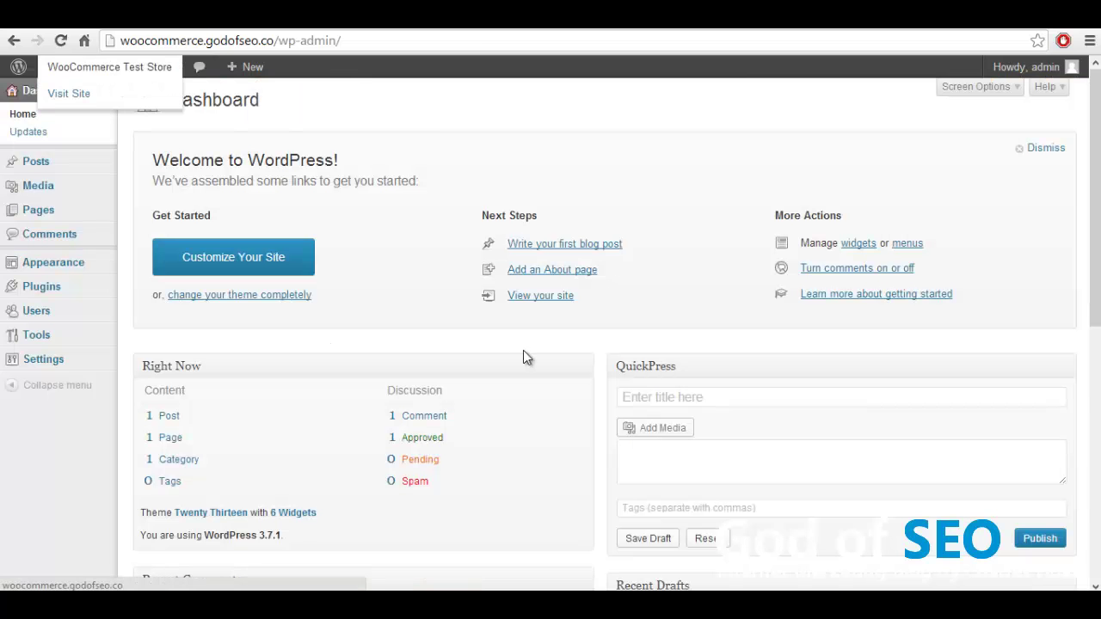
{"action": "mouse_move", "coordinate": [69, 287]}
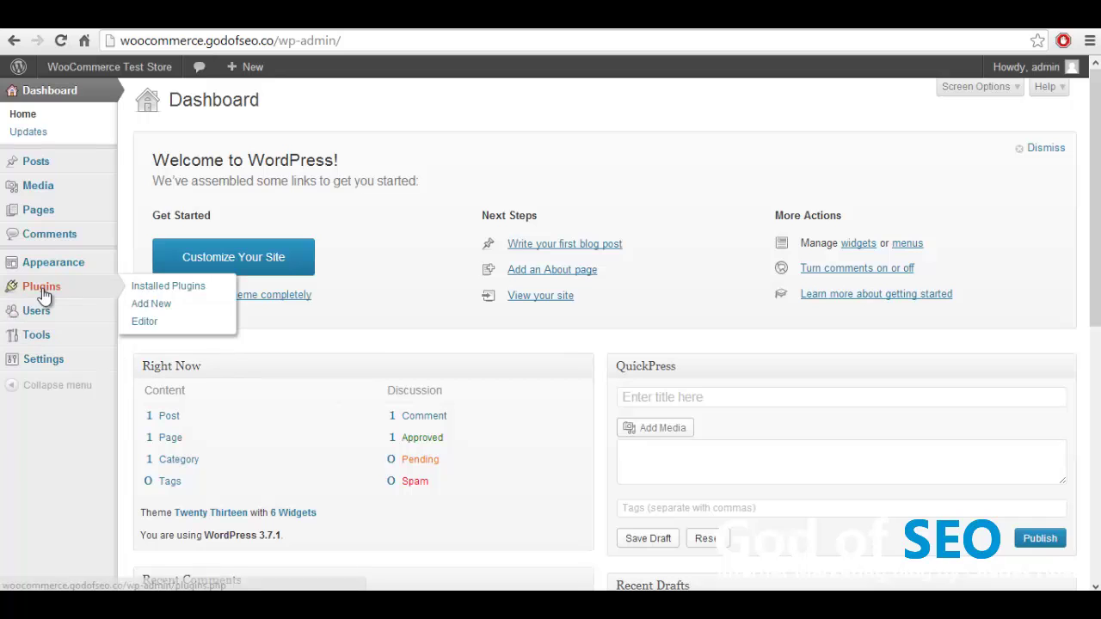
{"action": "left_click", "coordinate": [146, 305]}
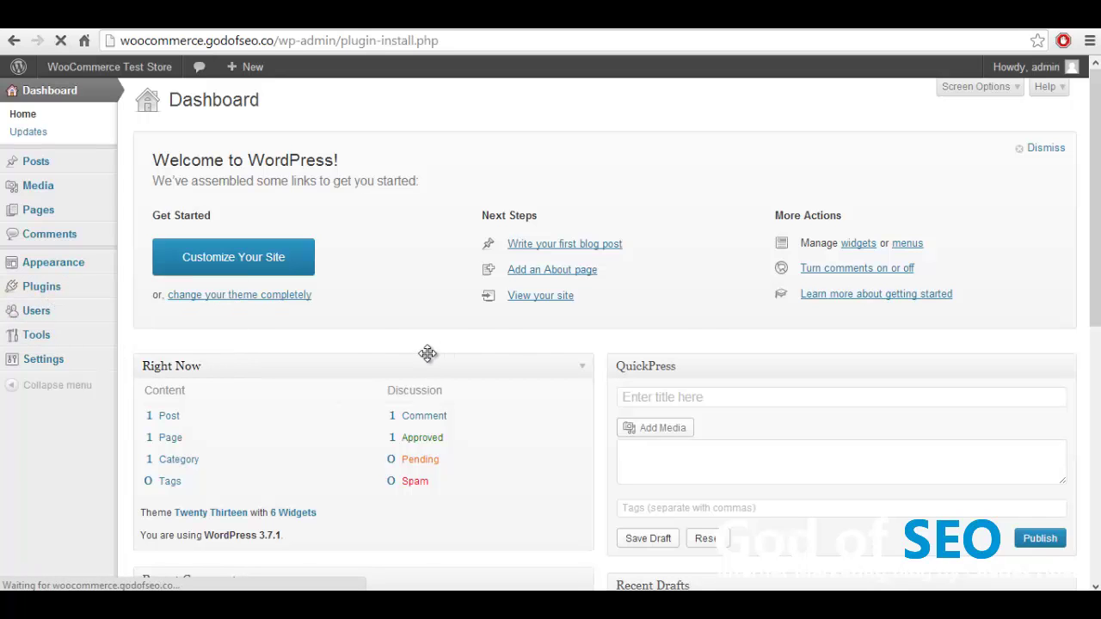
{"action": "type", "text": "woo"}
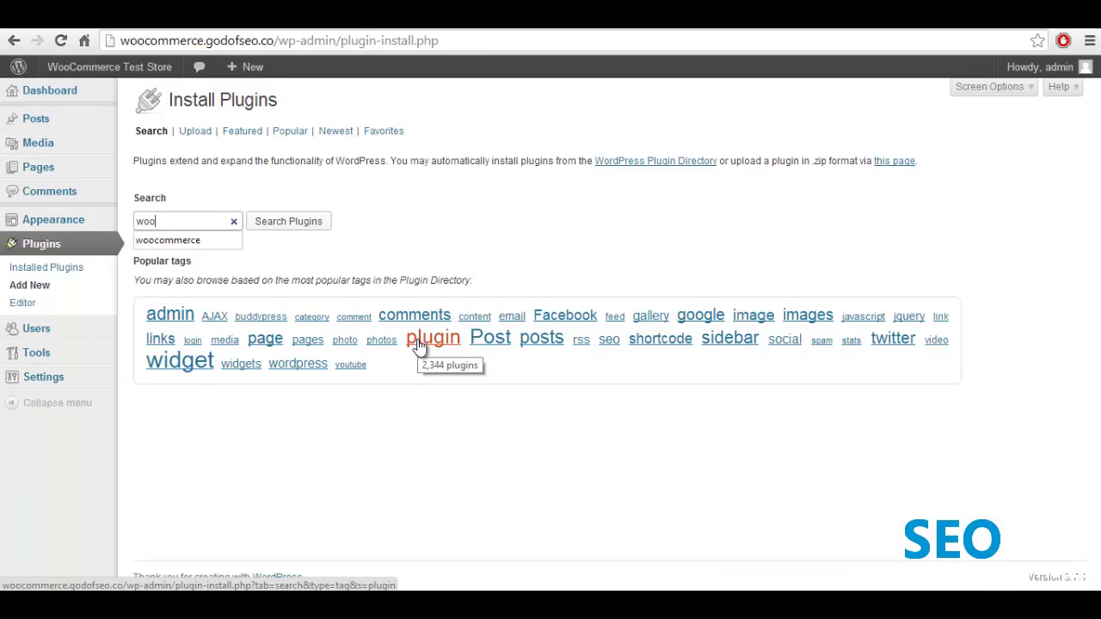
{"action": "key", "text": "Down"}
{"action": "key", "text": "Return"}
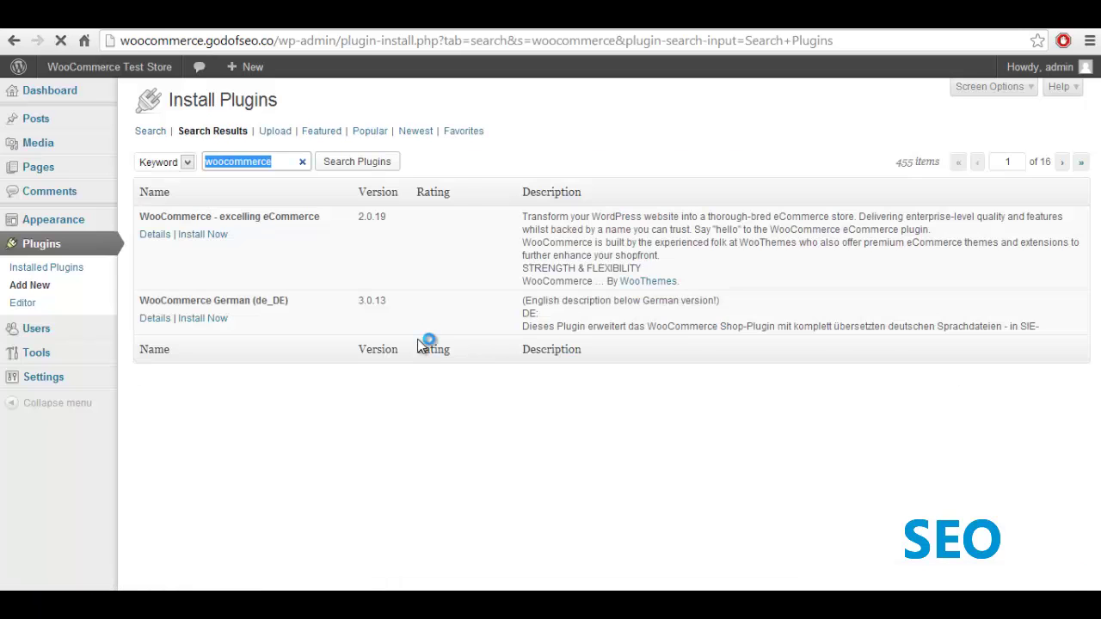
Step: Install the first result, WooCommerce by WooThemes, and confirm the installation
{"action": "left_click_drag", "start_coordinate": [215, 220], "coordinate": [319, 219]}
{"action": "left_click", "coordinate": [220, 226]}
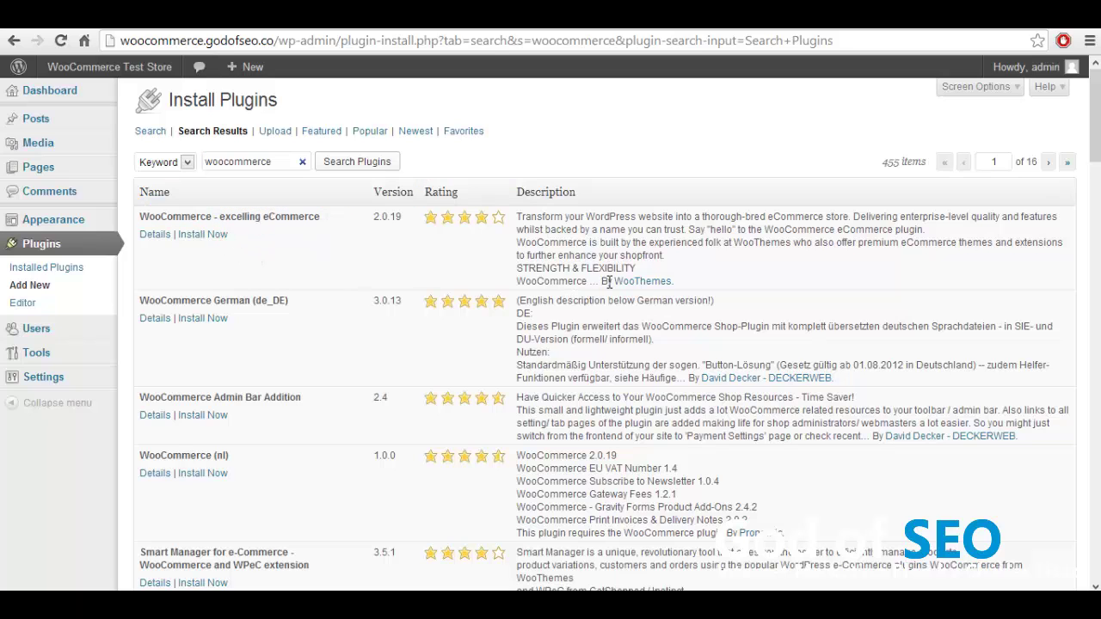
{"action": "left_click_drag", "start_coordinate": [608, 281], "coordinate": [678, 283]}
{"action": "left_click", "coordinate": [410, 263]}
{"action": "left_click", "coordinate": [207, 235]}
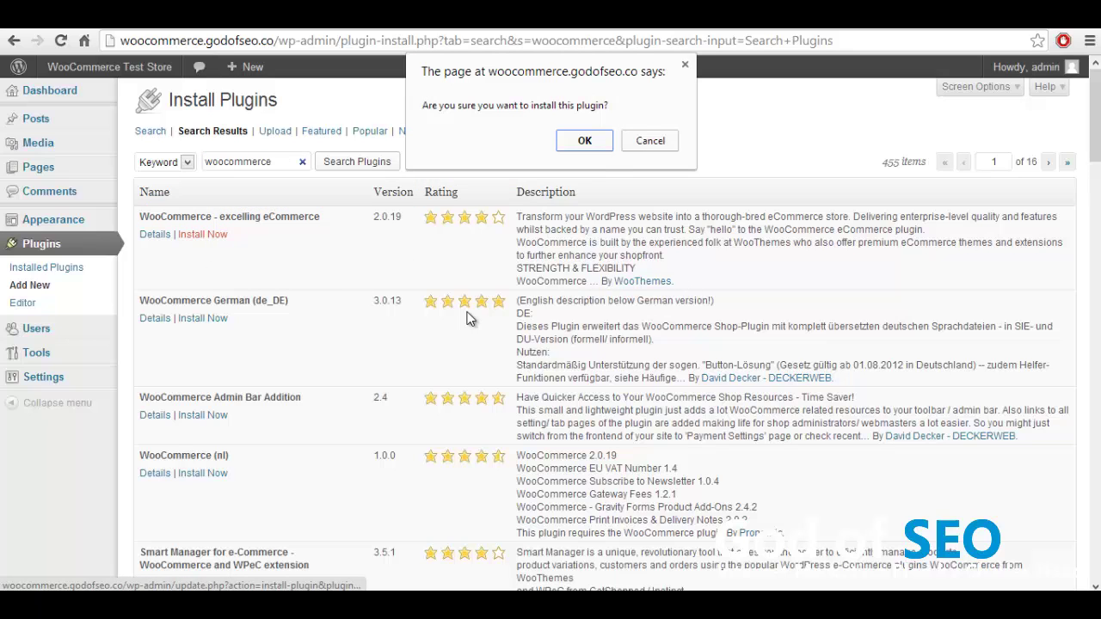
{"action": "left_click", "coordinate": [585, 142]}
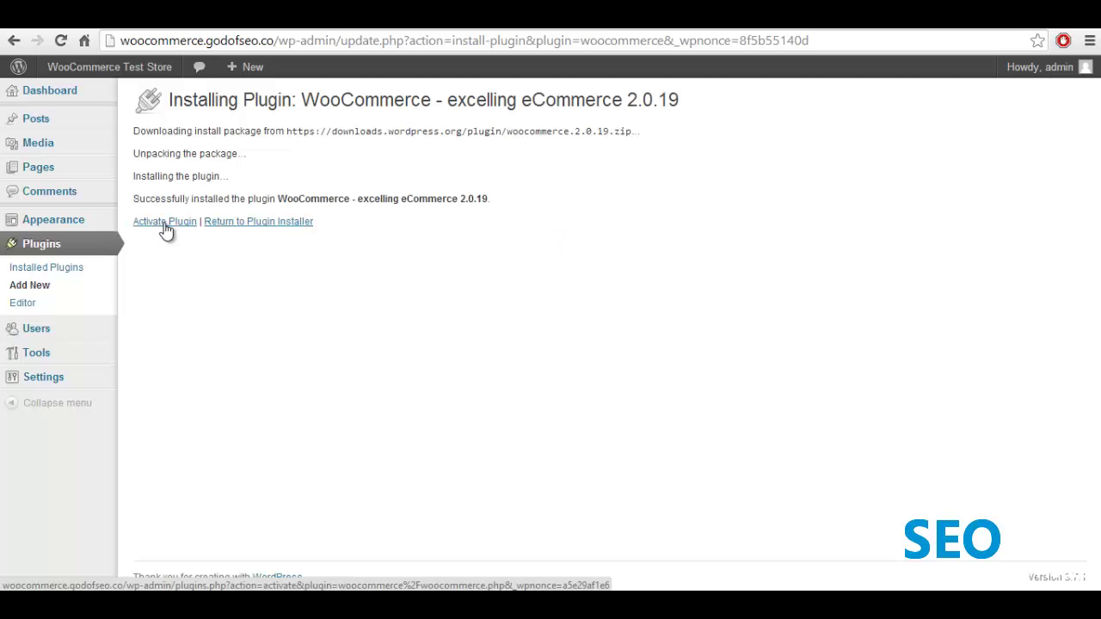
Step: Activate WooCommerce and install its default store pages from the settings screen
{"action": "left_click", "coordinate": [187, 222]}
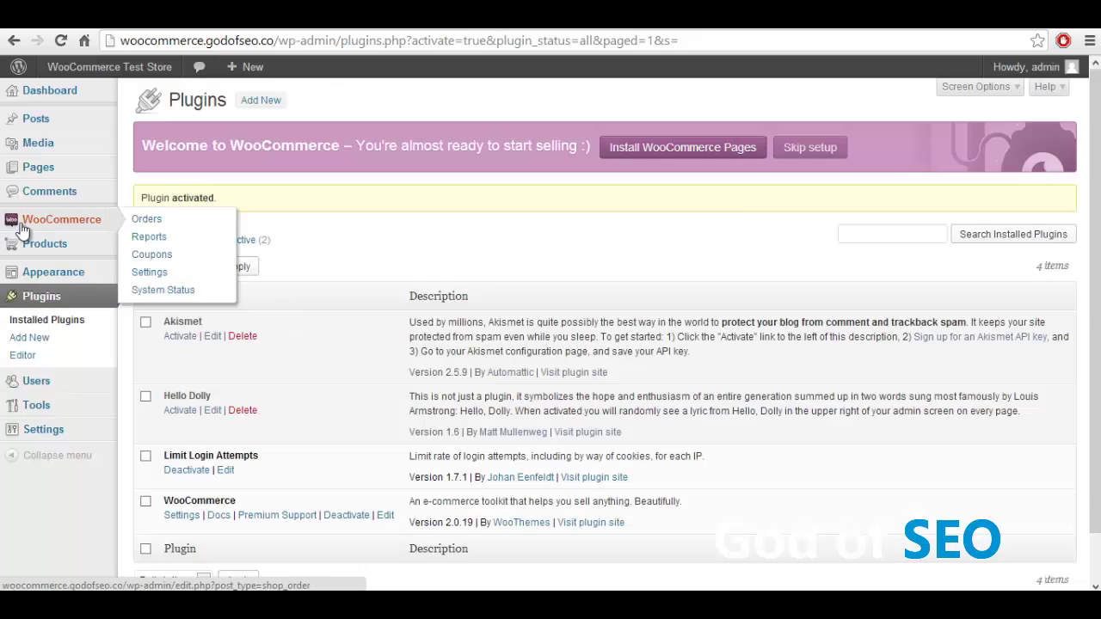
{"action": "mouse_move", "coordinate": [35, 247]}
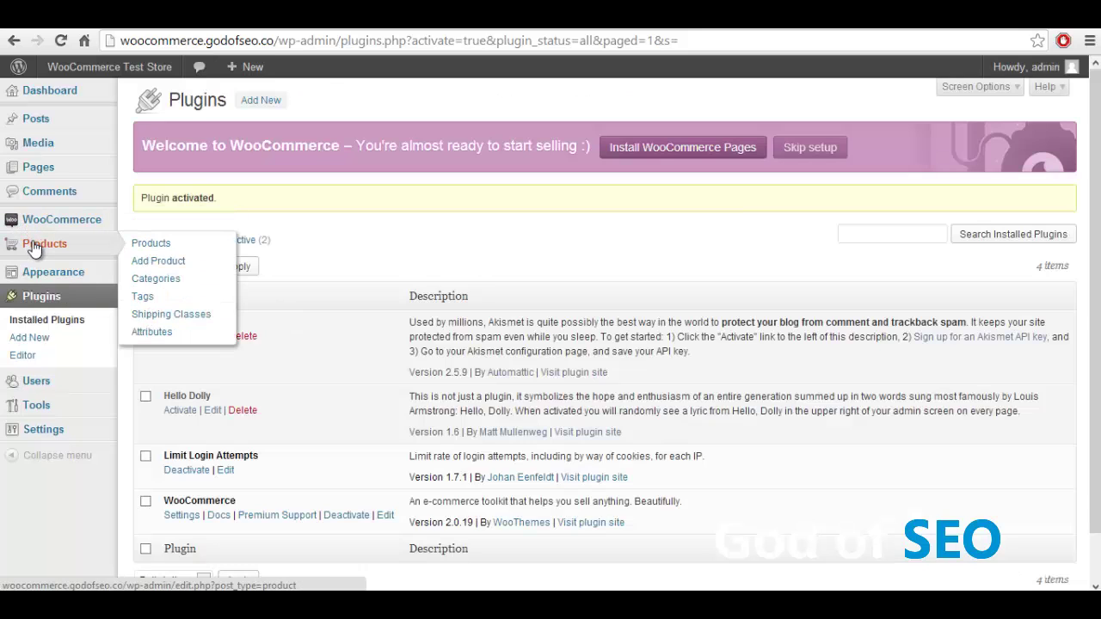
{"action": "mouse_move", "coordinate": [62, 227]}
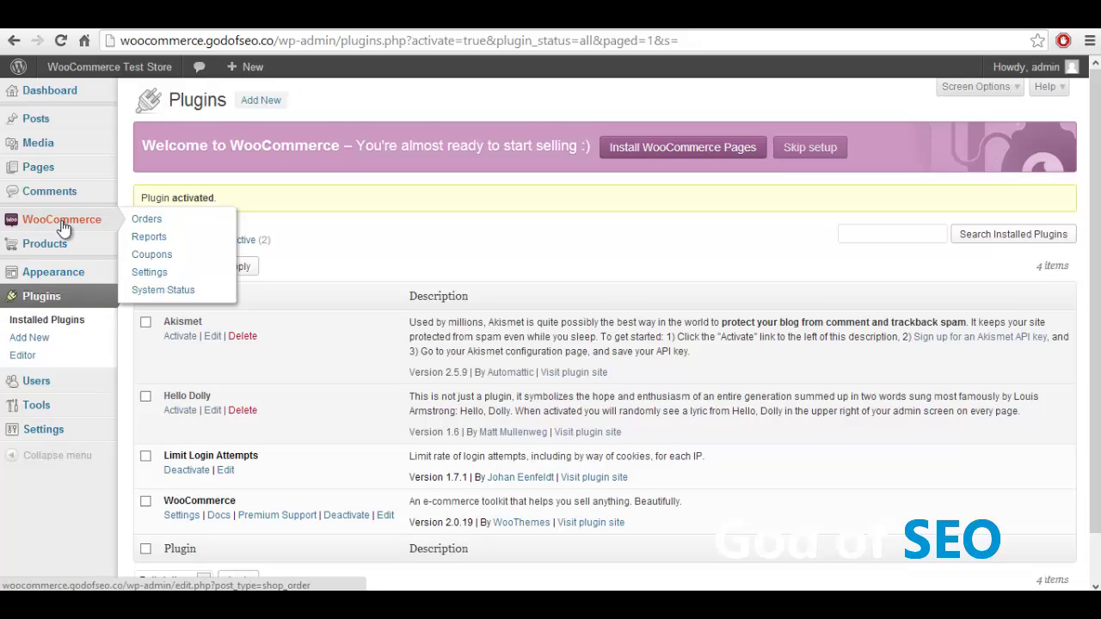
{"action": "left_click", "coordinate": [142, 272]}
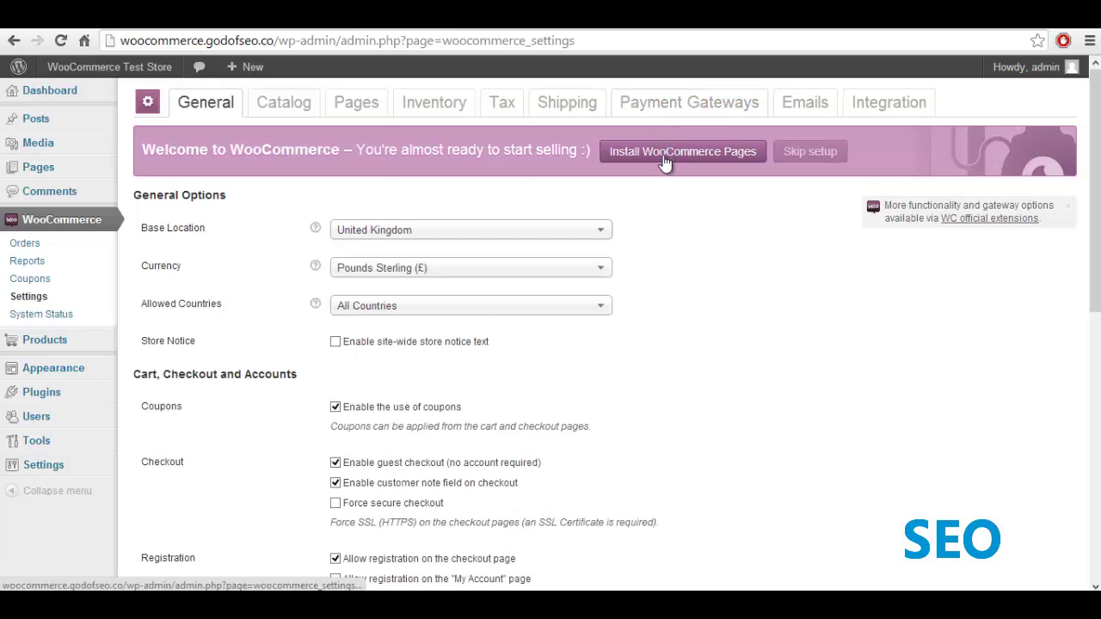
{"action": "left_click", "coordinate": [665, 153]}
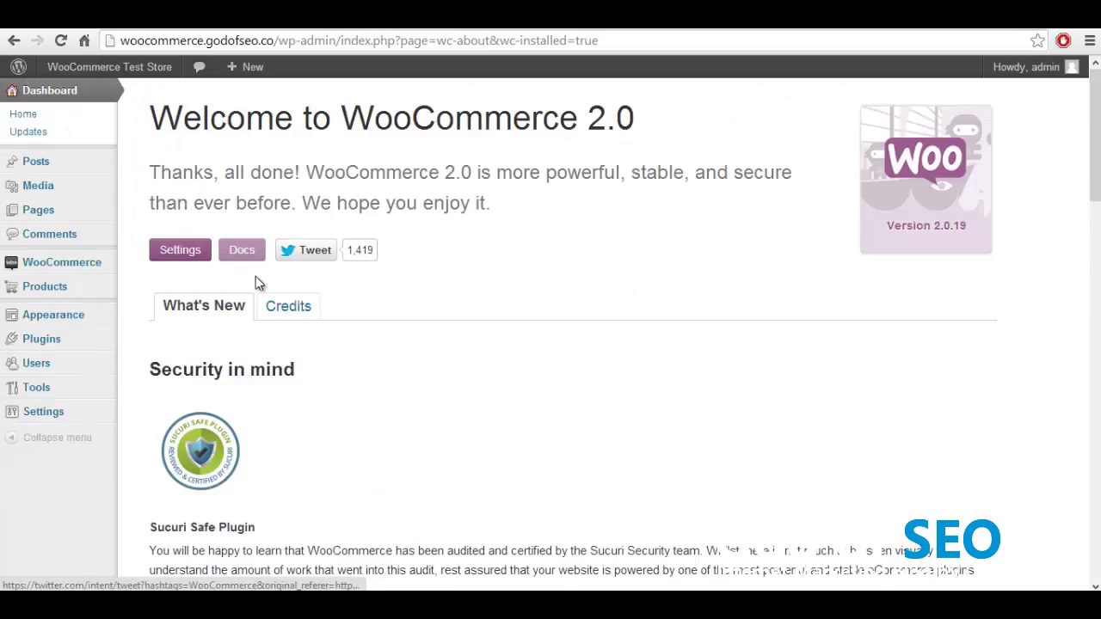
Step: Scroll through the feature list on the Welcome to WooCommerce 2.0 page
{"action": "scroll", "coordinate": [364, 261], "scroll_direction": "down", "scroll_amount": 13}
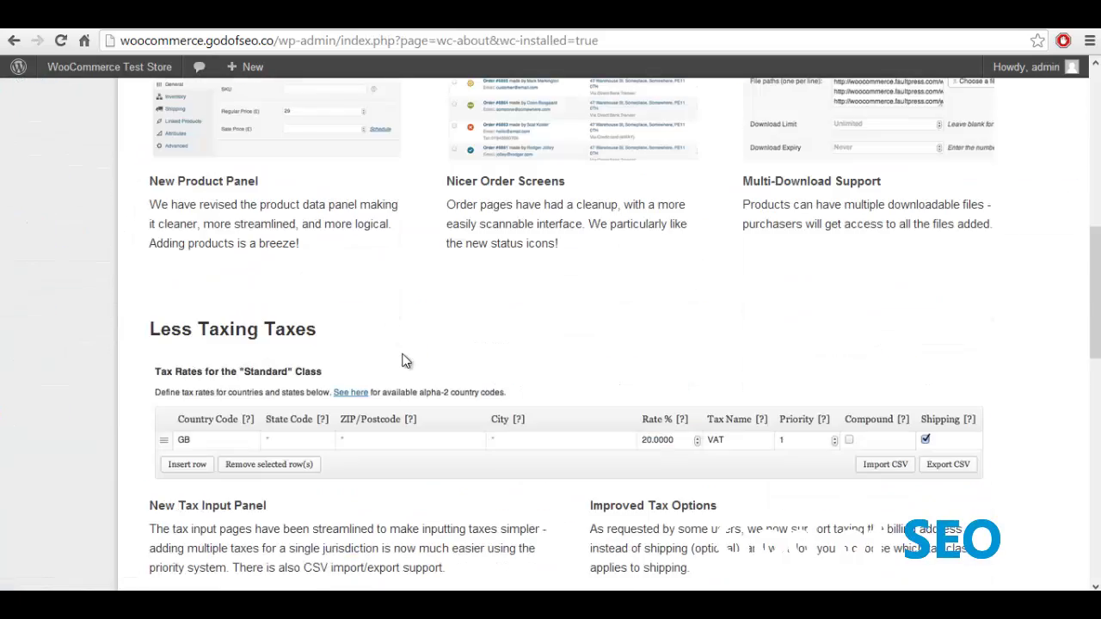
{"action": "scroll", "coordinate": [453, 389], "scroll_direction": "down", "scroll_amount": 4}
{"action": "left_click_drag", "start_coordinate": [327, 260], "coordinate": [682, 373]}
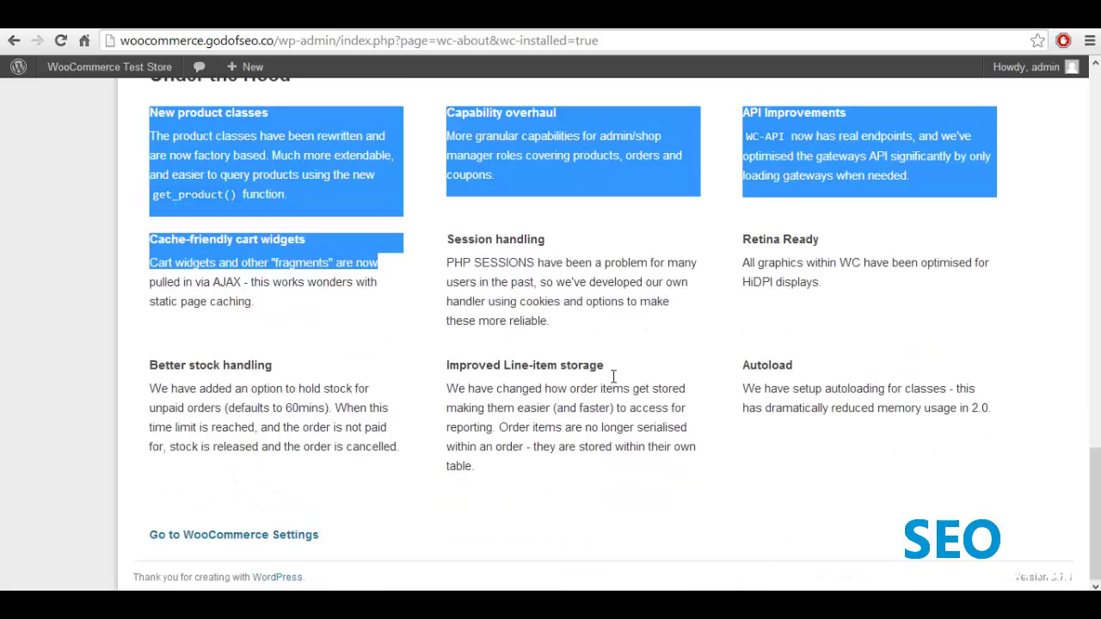
{"action": "left_click", "coordinate": [682, 373]}
{"action": "scroll", "coordinate": [617, 392], "scroll_direction": "up", "scroll_amount": 4}
{"action": "scroll", "coordinate": [618, 391], "scroll_direction": "up", "scroll_amount": 13}
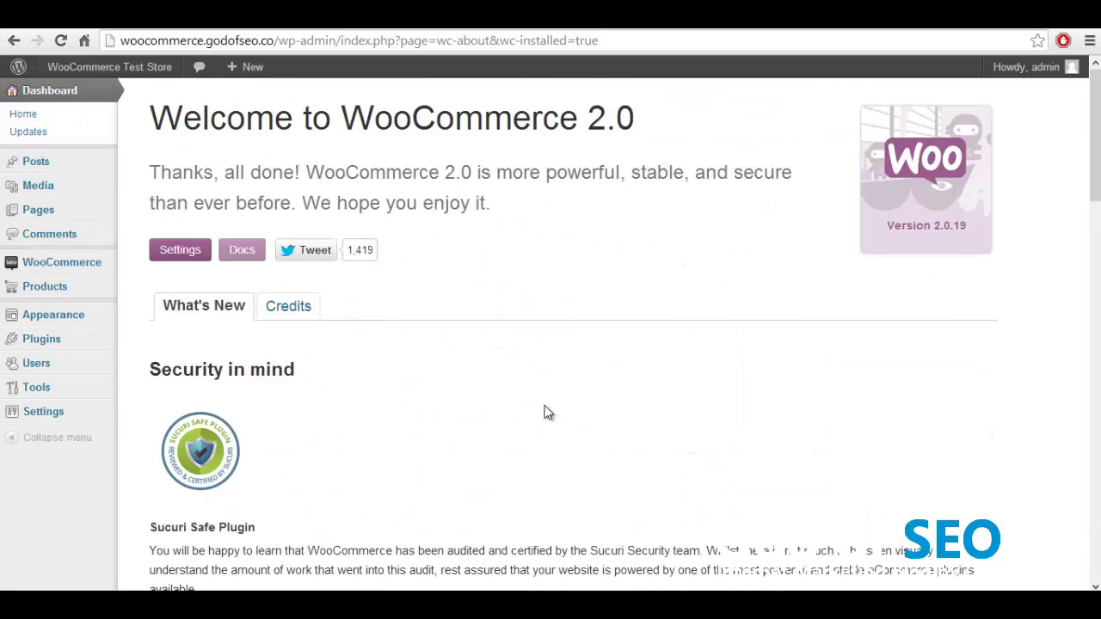
Step: In General settings, keep United Kingdom as base location and Pounds Sterling (£) as currency
{"action": "mouse_move", "coordinate": [95, 265]}
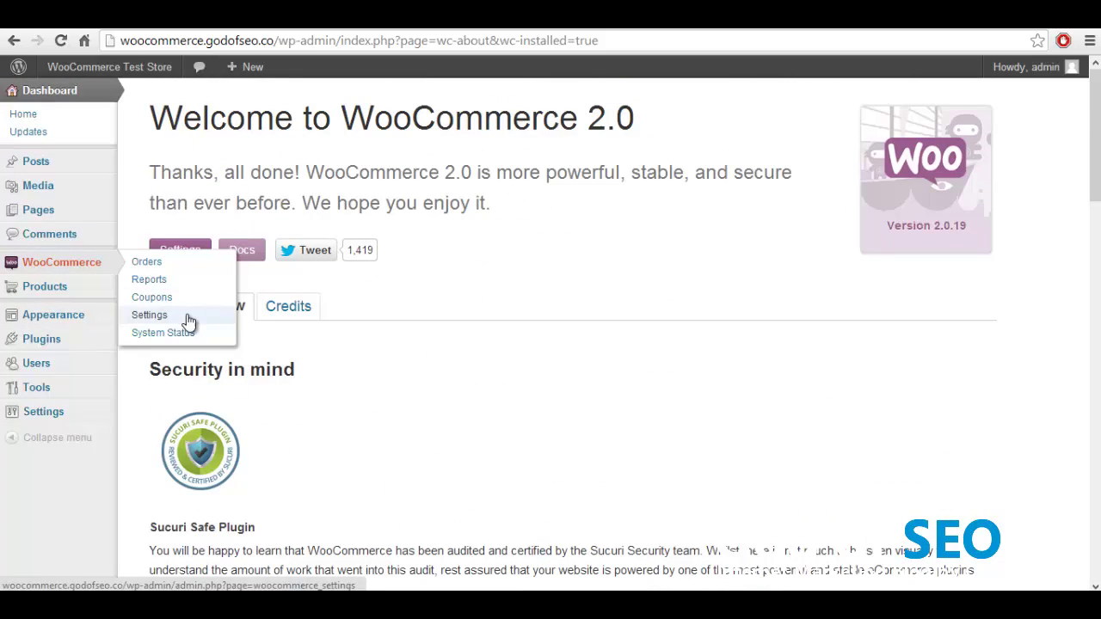
{"action": "left_click", "coordinate": [149, 314]}
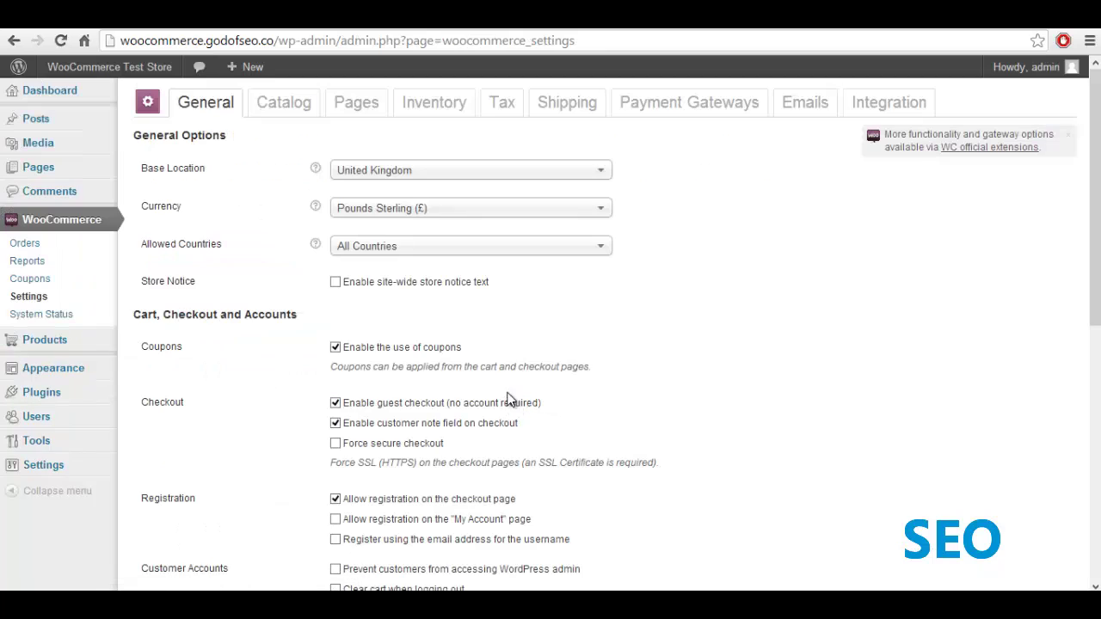
{"action": "left_click", "coordinate": [454, 212]}
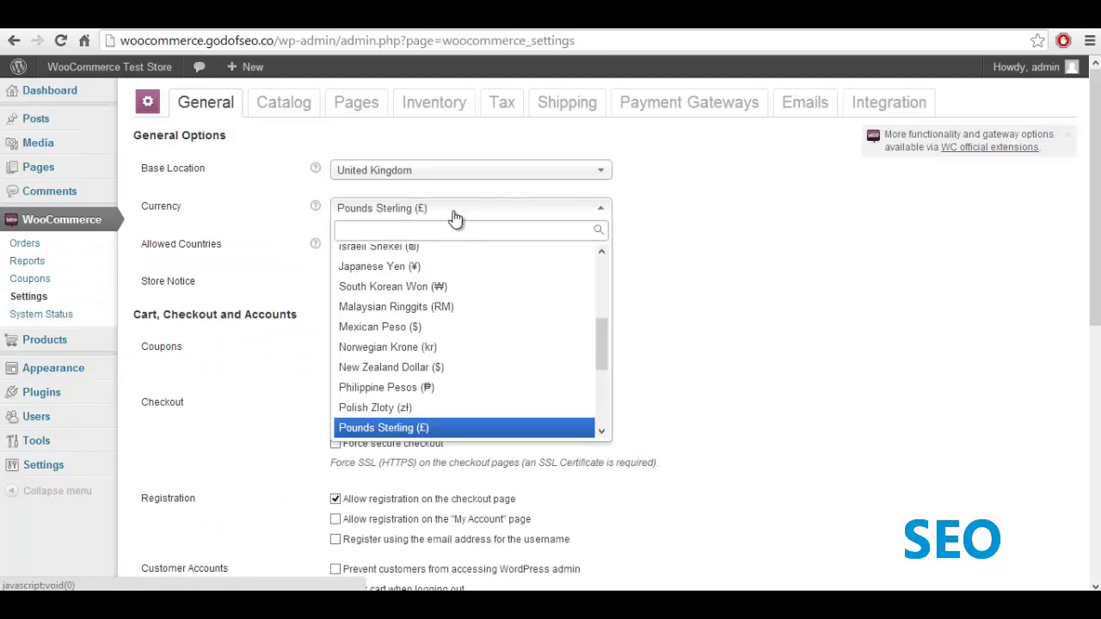
{"action": "left_click", "coordinate": [453, 216]}
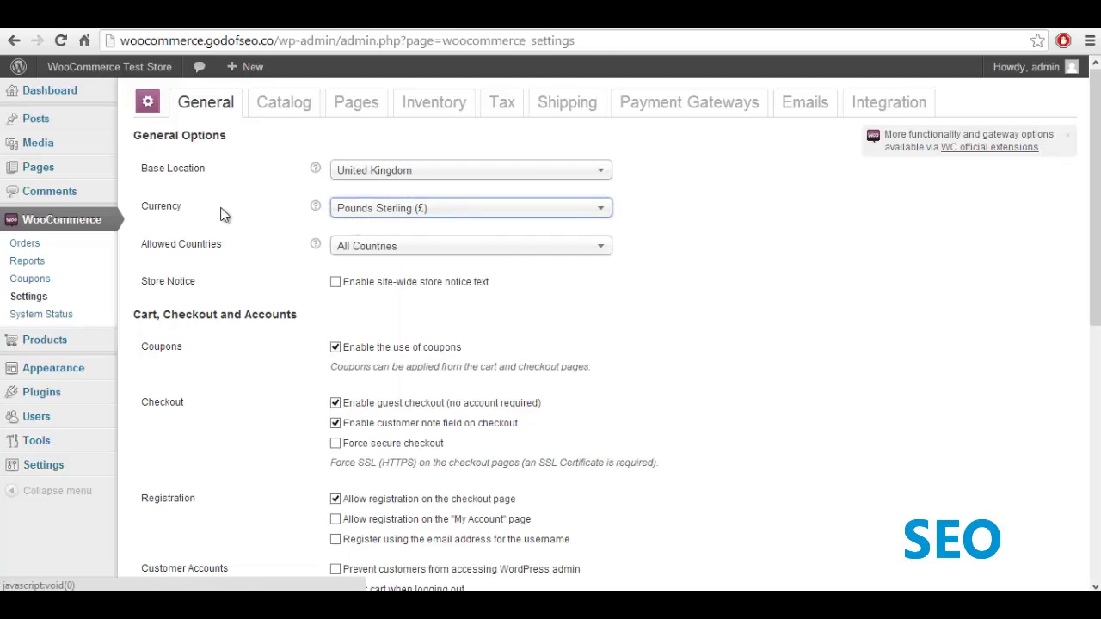
{"action": "left_click", "coordinate": [481, 175]}
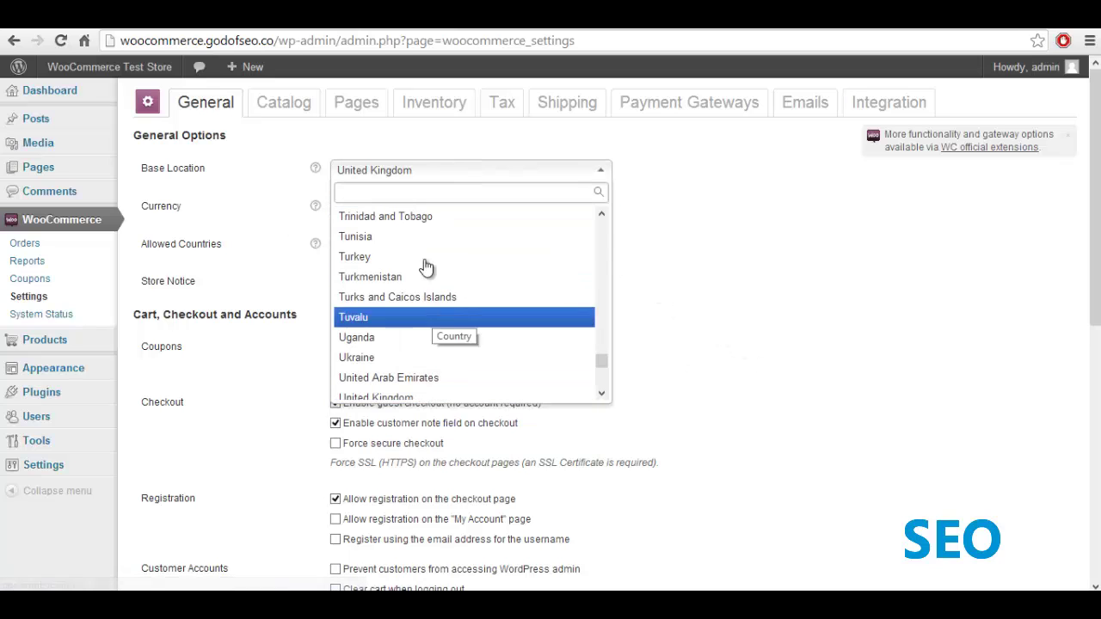
{"action": "left_click", "coordinate": [421, 394]}
{"action": "left_click", "coordinate": [447, 208]}
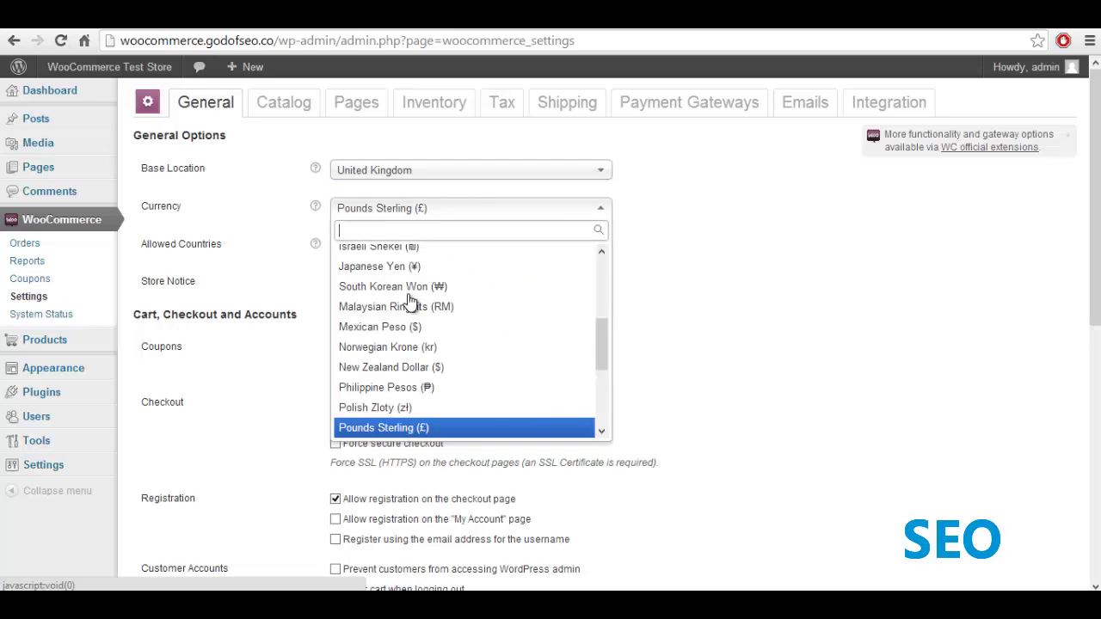
{"action": "left_click", "coordinate": [387, 427]}
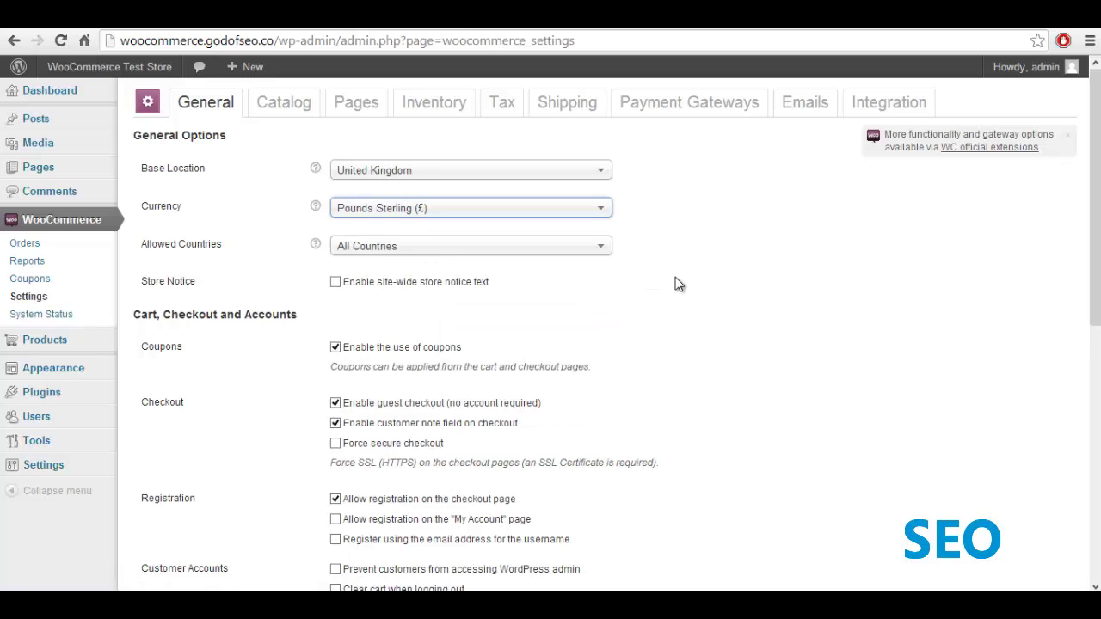
Step: Set Allowed Countries to Specific Countries with only United Kingdom listed
{"action": "left_click", "coordinate": [430, 249]}
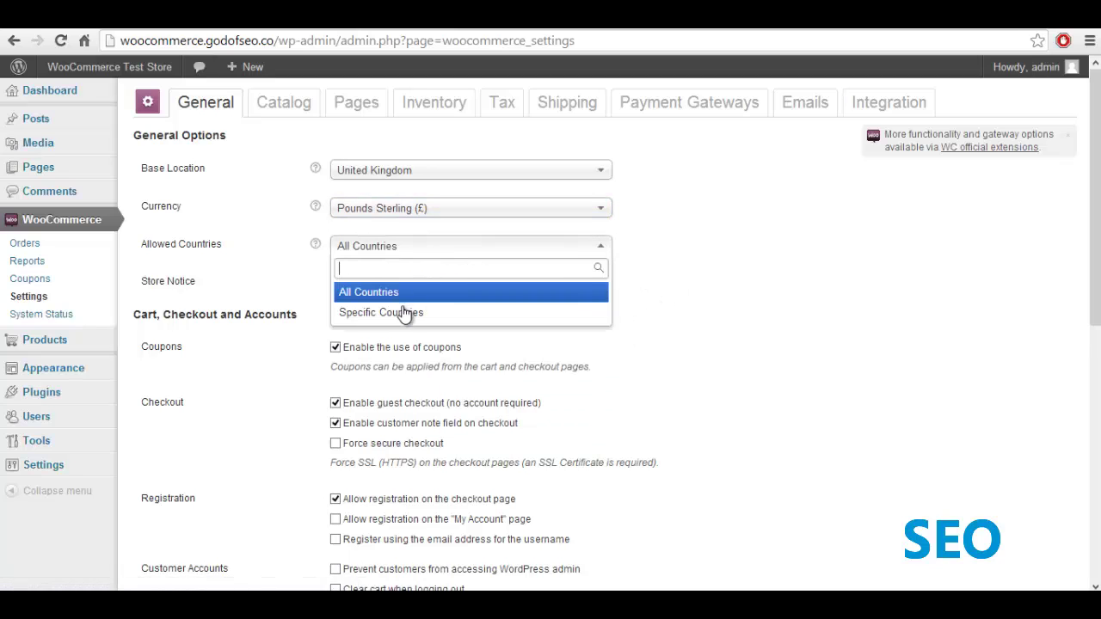
{"action": "left_click", "coordinate": [440, 312]}
{"action": "left_click", "coordinate": [397, 284]}
{"action": "type", "text": "U"}
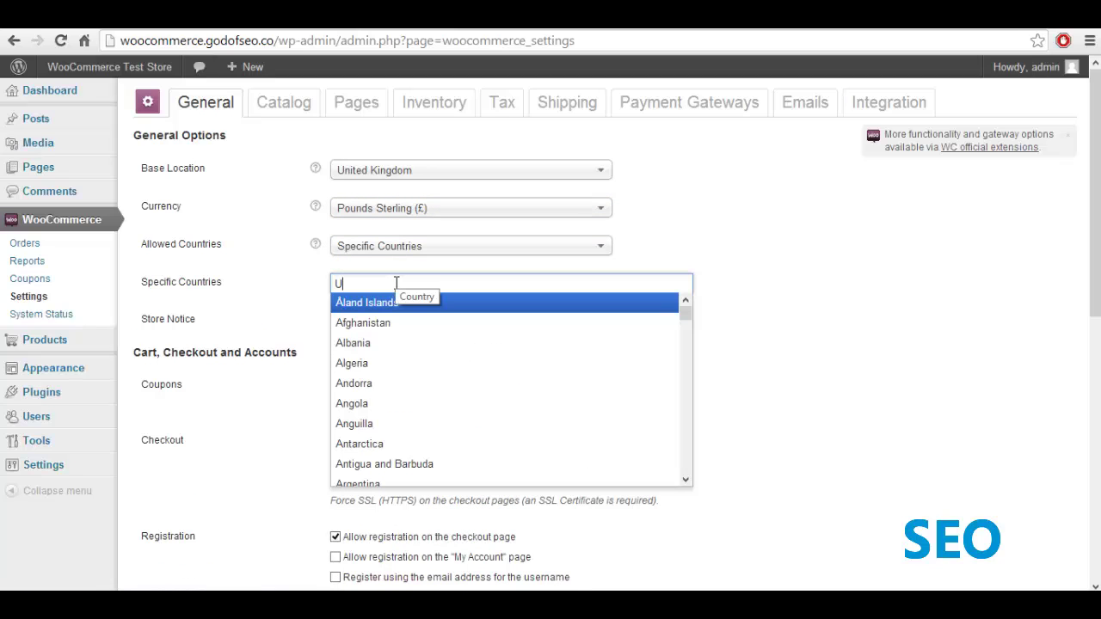
{"action": "type", "text": "nit"}
{"action": "left_click", "coordinate": [434, 323]}
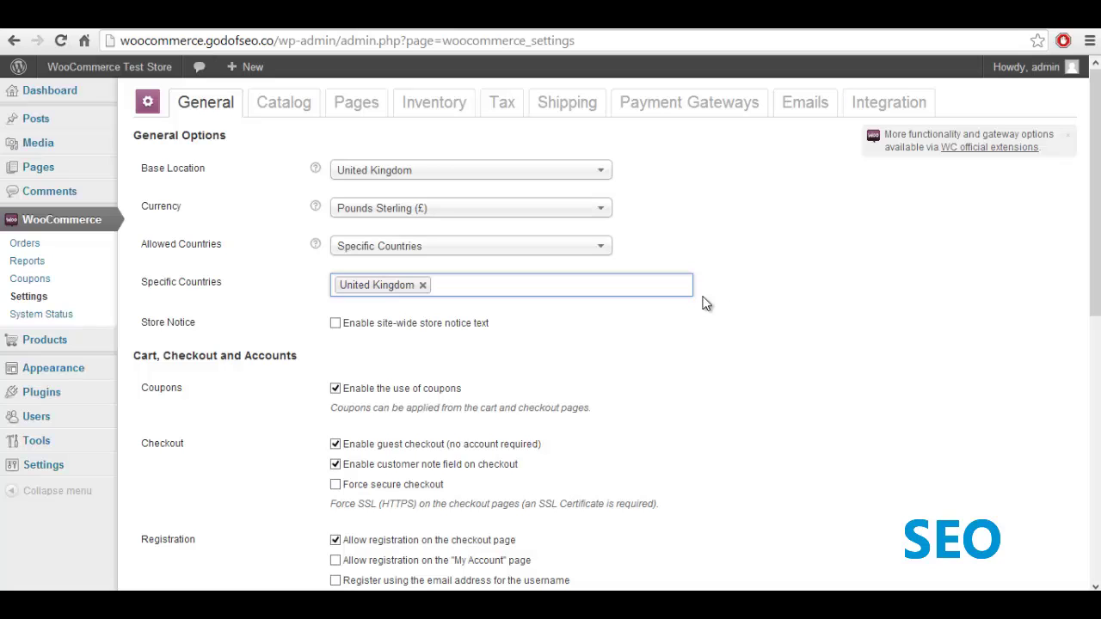
{"action": "scroll", "coordinate": [789, 339], "scroll_direction": "down", "scroll_amount": 2}
Step: Enable the site-wide store notice text
{"action": "scroll", "coordinate": [789, 342], "scroll_direction": "down", "scroll_amount": 1}
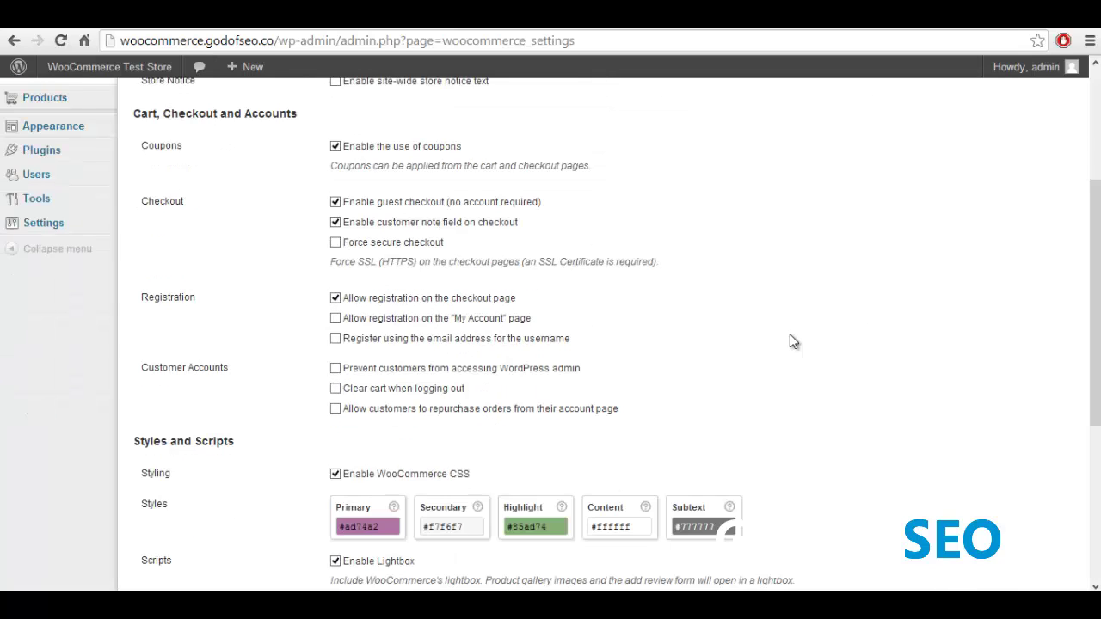
{"action": "scroll", "coordinate": [793, 339], "scroll_direction": "up", "scroll_amount": 1}
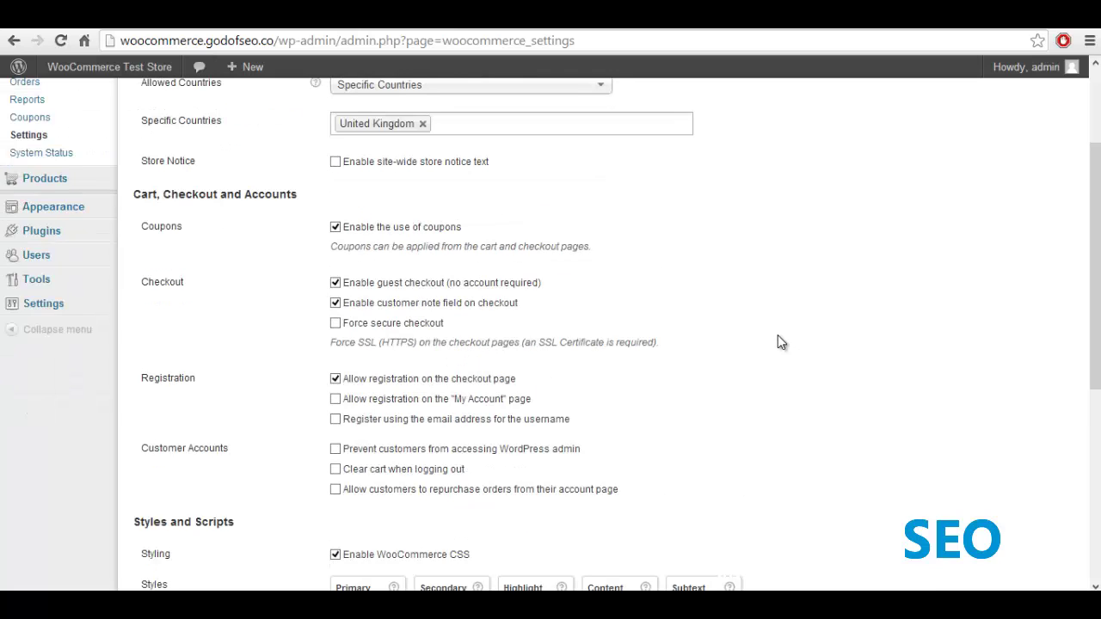
{"action": "left_click", "coordinate": [376, 169]}
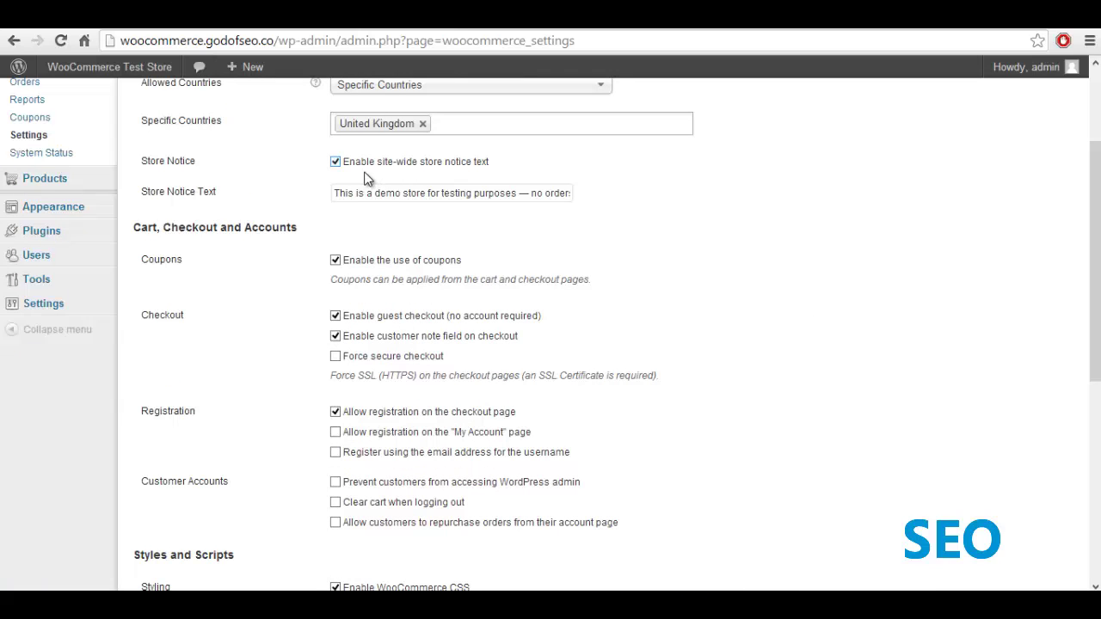
{"action": "left_click_drag", "start_coordinate": [375, 190], "coordinate": [533, 193]}
{"action": "left_click", "coordinate": [533, 194]}
Step: Enable email-as-username registration, blocking customers from WordPress admin, and order repurchasing
{"action": "scroll", "coordinate": [615, 290], "scroll_direction": "down", "scroll_amount": 2}
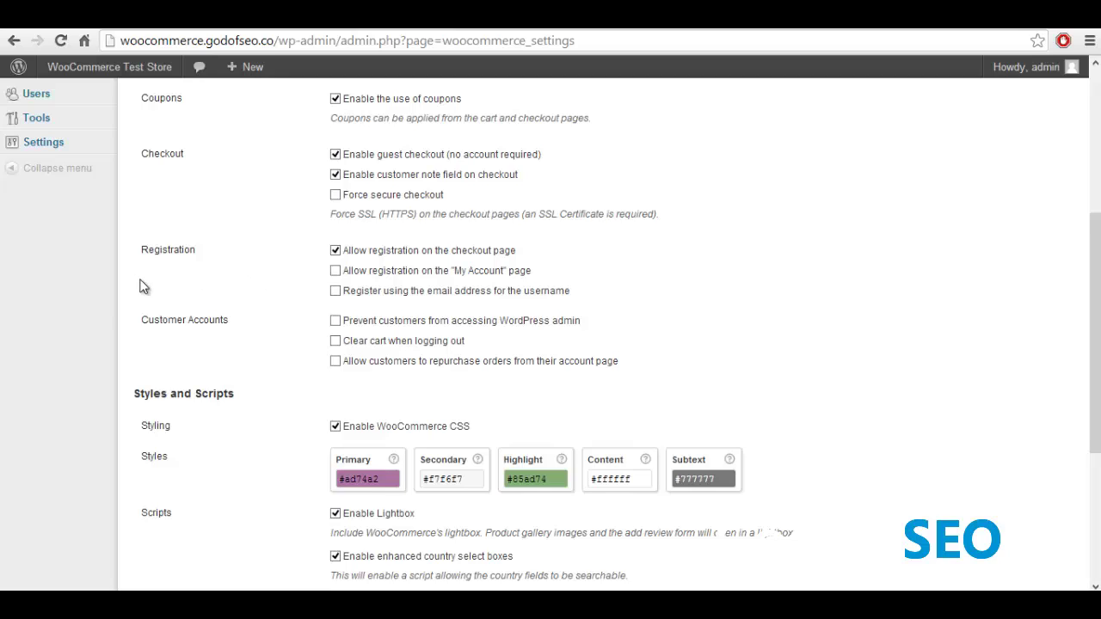
{"action": "left_click", "coordinate": [380, 297]}
{"action": "left_click", "coordinate": [388, 326]}
{"action": "left_click", "coordinate": [487, 368]}
{"action": "scroll", "coordinate": [795, 430], "scroll_direction": "down", "scroll_amount": 3}
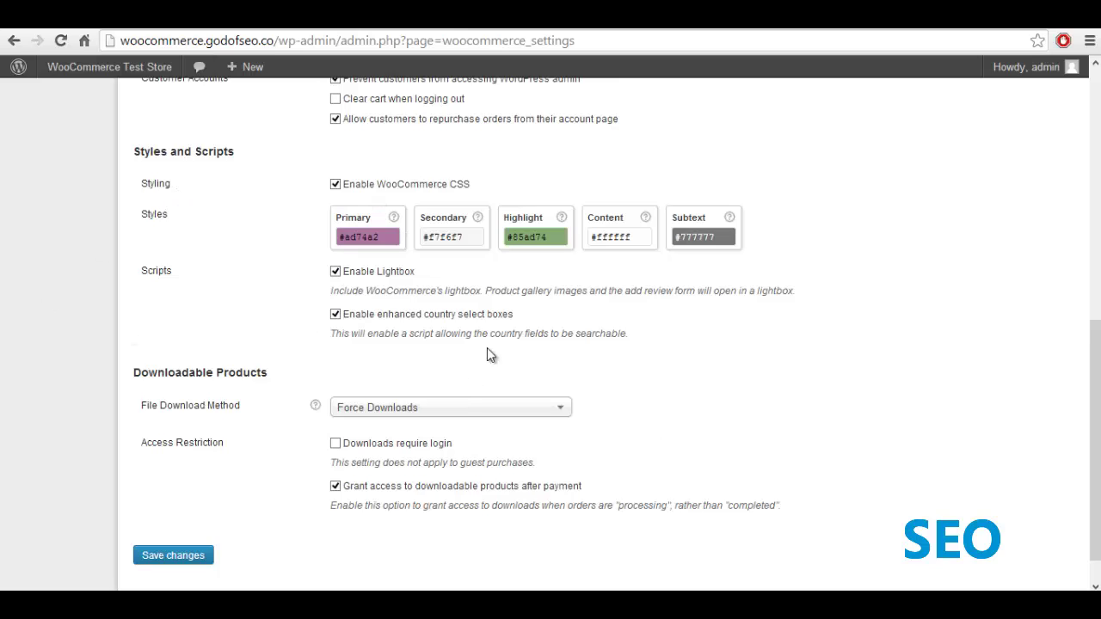
{"action": "scroll", "coordinate": [627, 406], "scroll_direction": "down", "scroll_amount": 1}
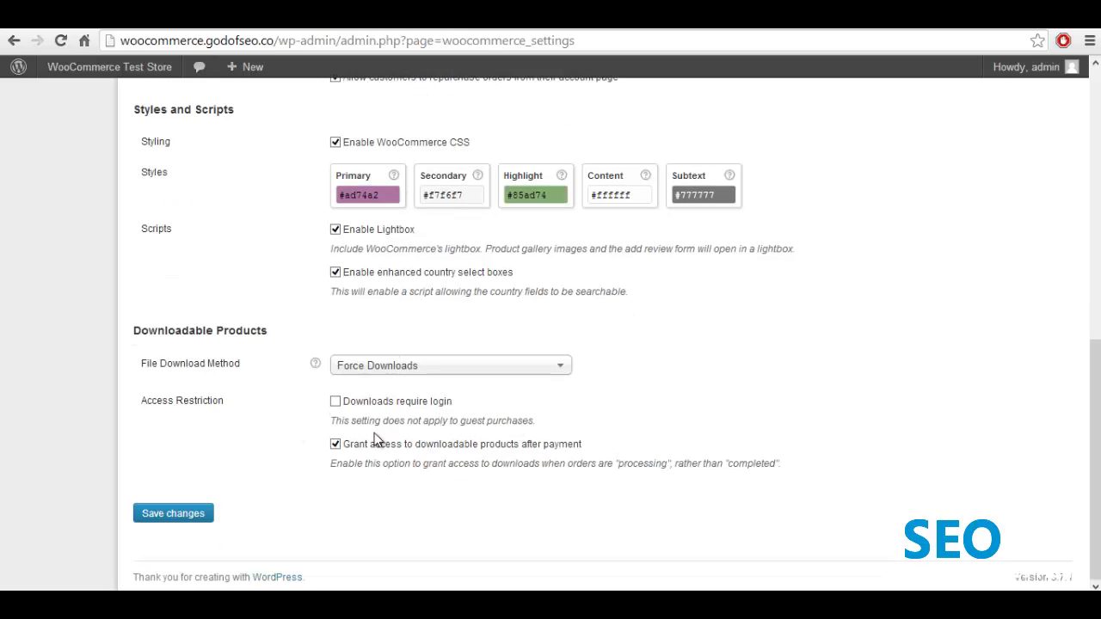
Step: Save the General settings, then leave Enable taxes unticked on the Tax Options page
{"action": "left_click", "coordinate": [164, 519]}
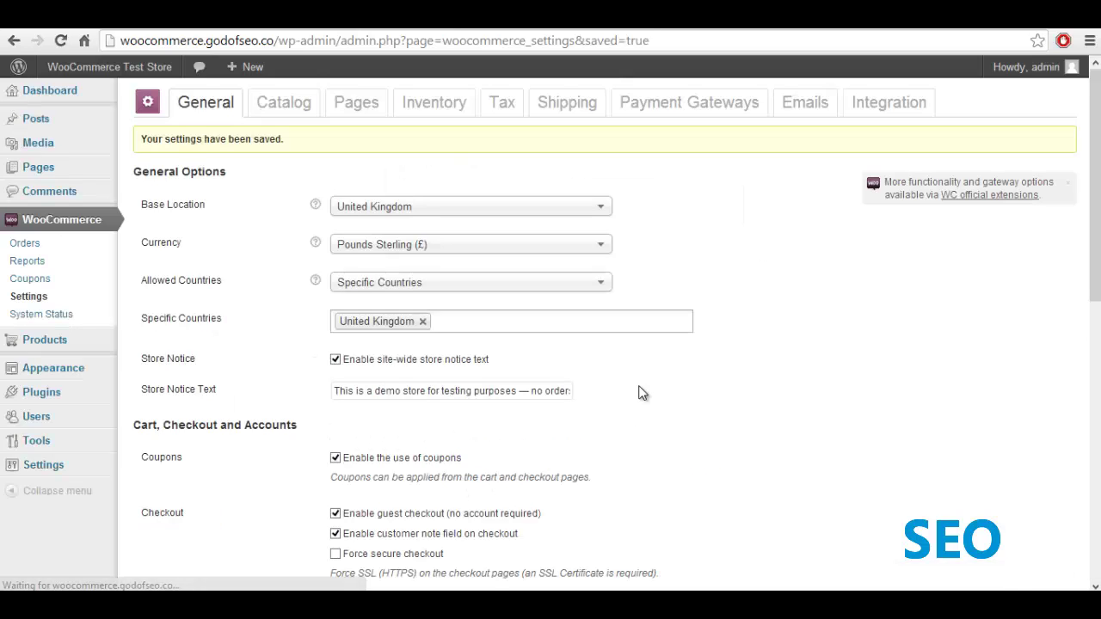
{"action": "left_click", "coordinate": [503, 112]}
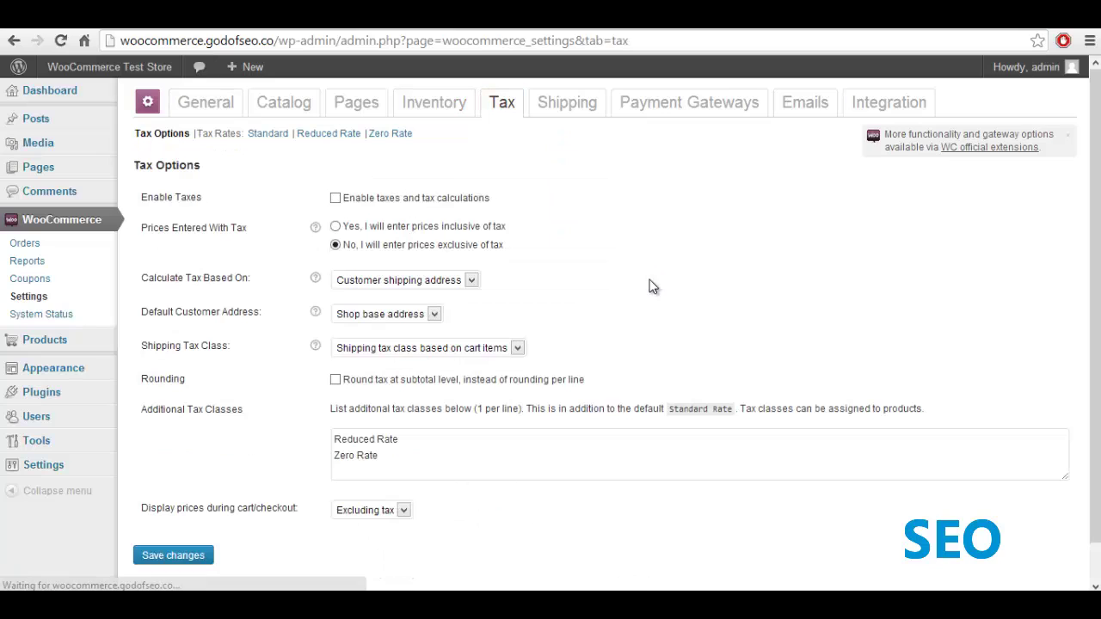
{"action": "left_click", "coordinate": [459, 198]}
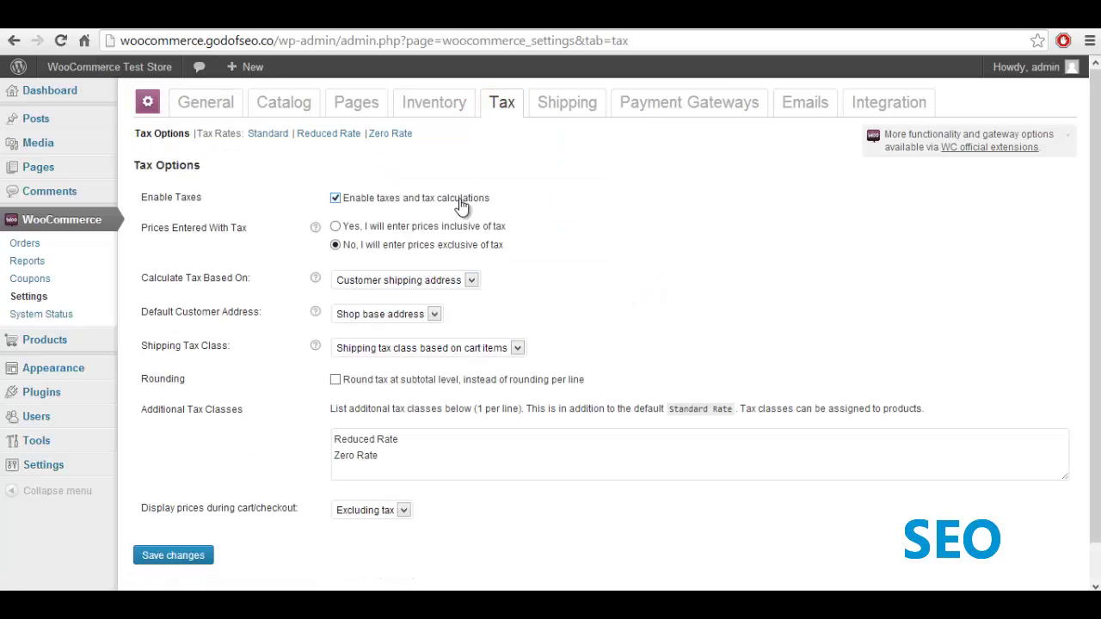
{"action": "left_click", "coordinate": [365, 199]}
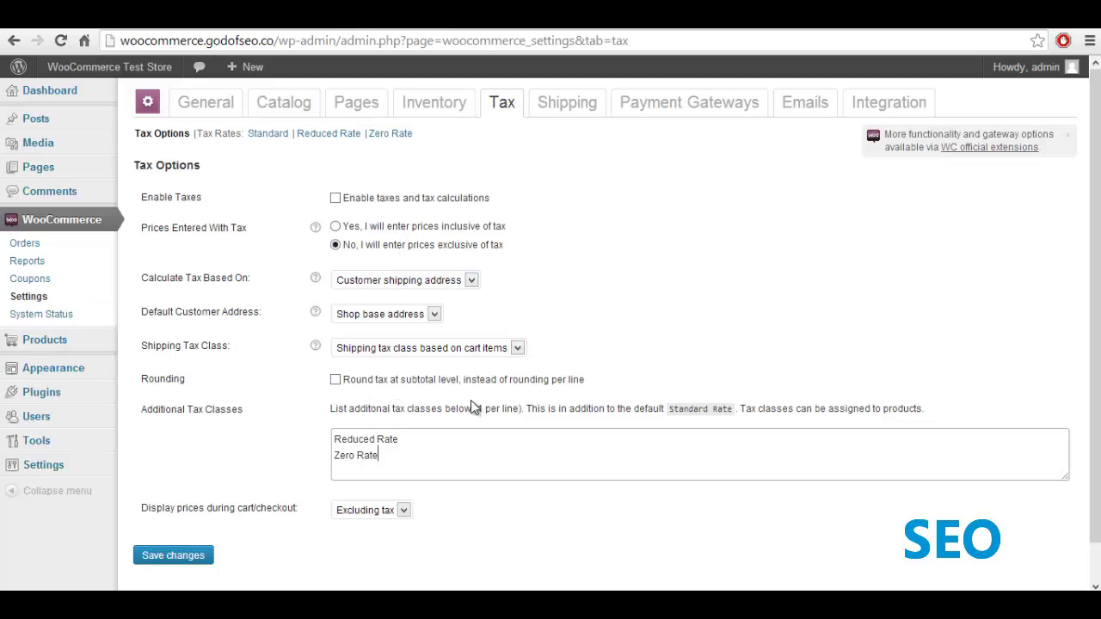
Step: Go to Shipping Options without saving the tax page and review the five shipping methods
{"action": "left_click", "coordinate": [582, 114]}
{"action": "left_click", "coordinate": [528, 186]}
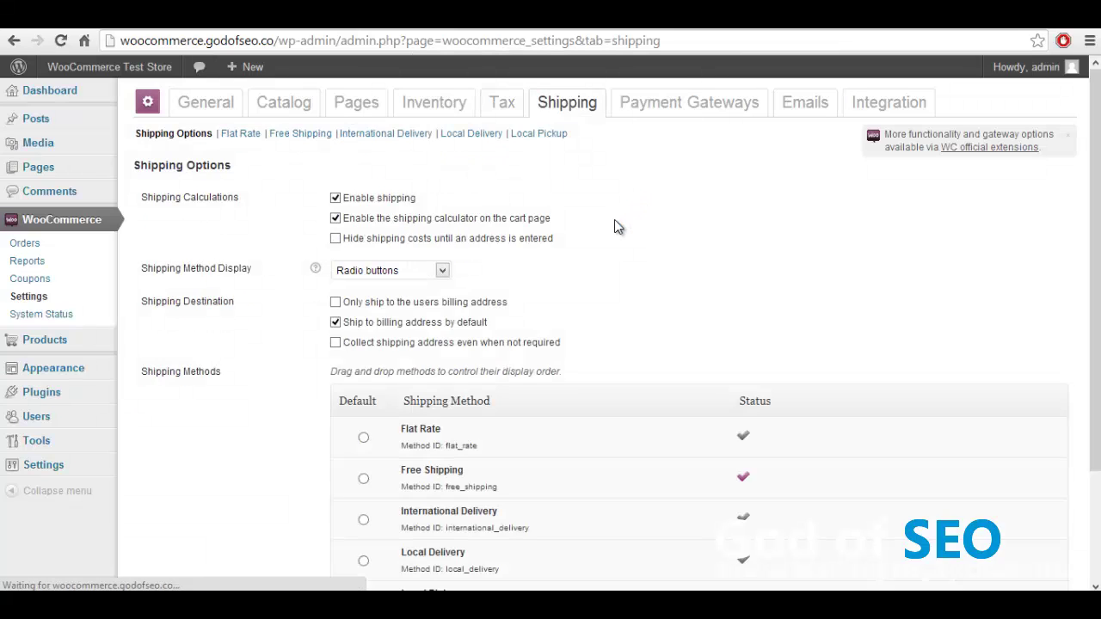
{"action": "scroll", "coordinate": [438, 297], "scroll_direction": "down", "scroll_amount": 3}
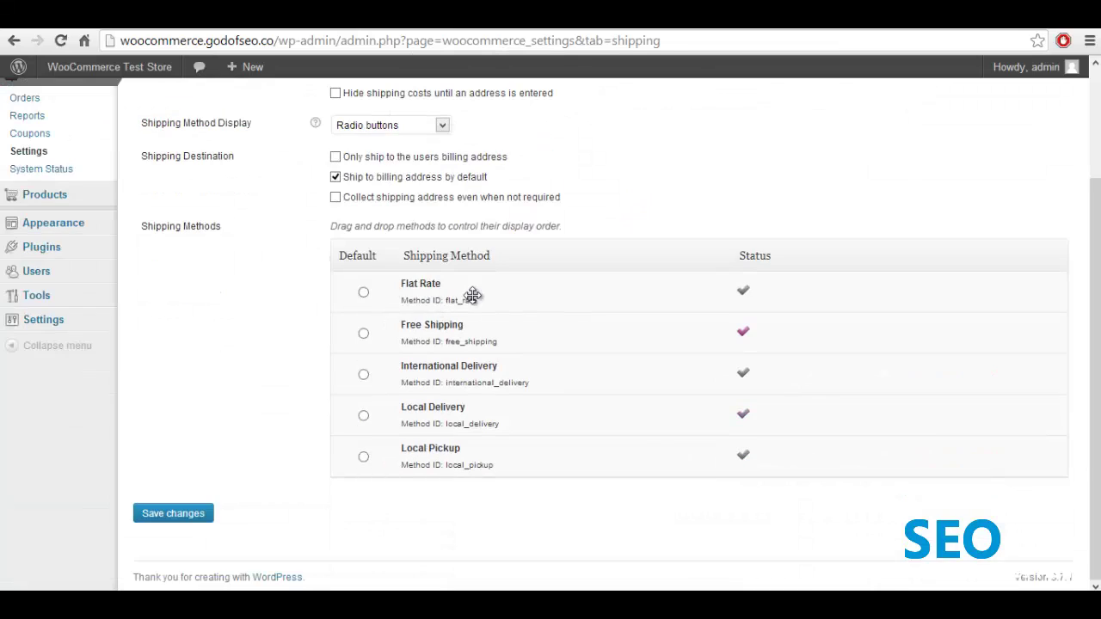
{"action": "scroll", "coordinate": [496, 344], "scroll_direction": "up", "scroll_amount": 1}
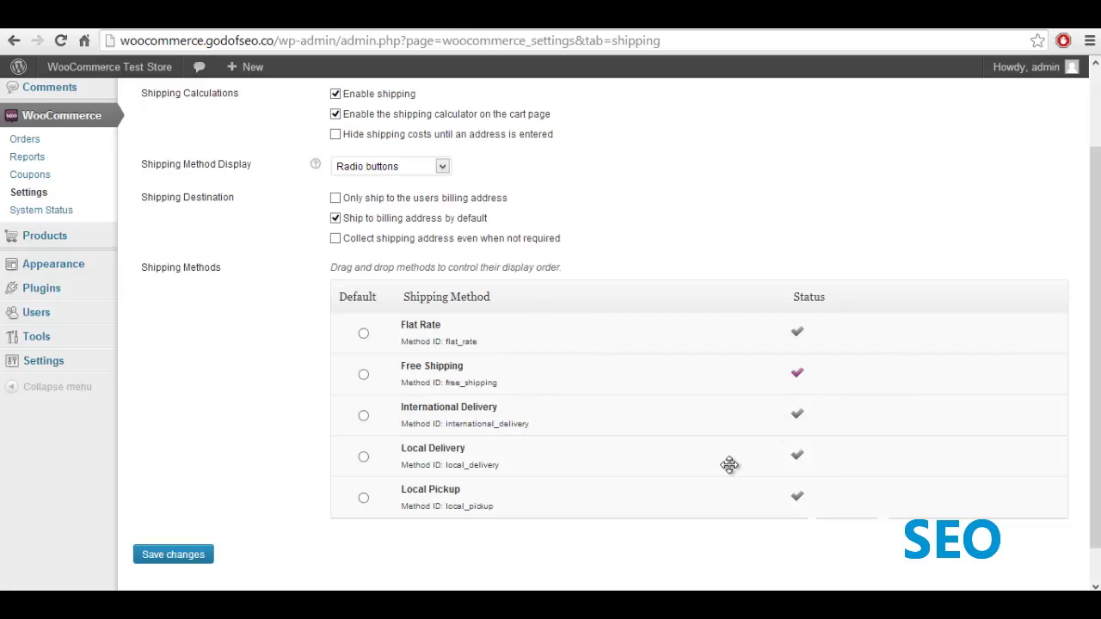
{"action": "scroll", "coordinate": [730, 464], "scroll_direction": "up", "scroll_amount": 2}
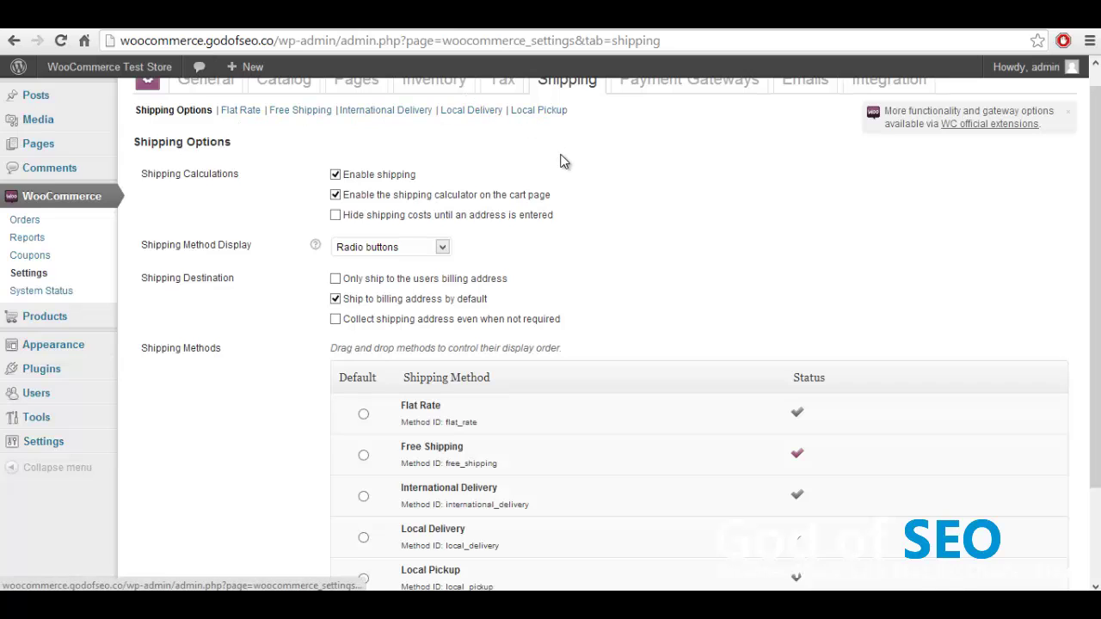
{"action": "scroll", "coordinate": [563, 161], "scroll_direction": "up", "scroll_amount": 1}
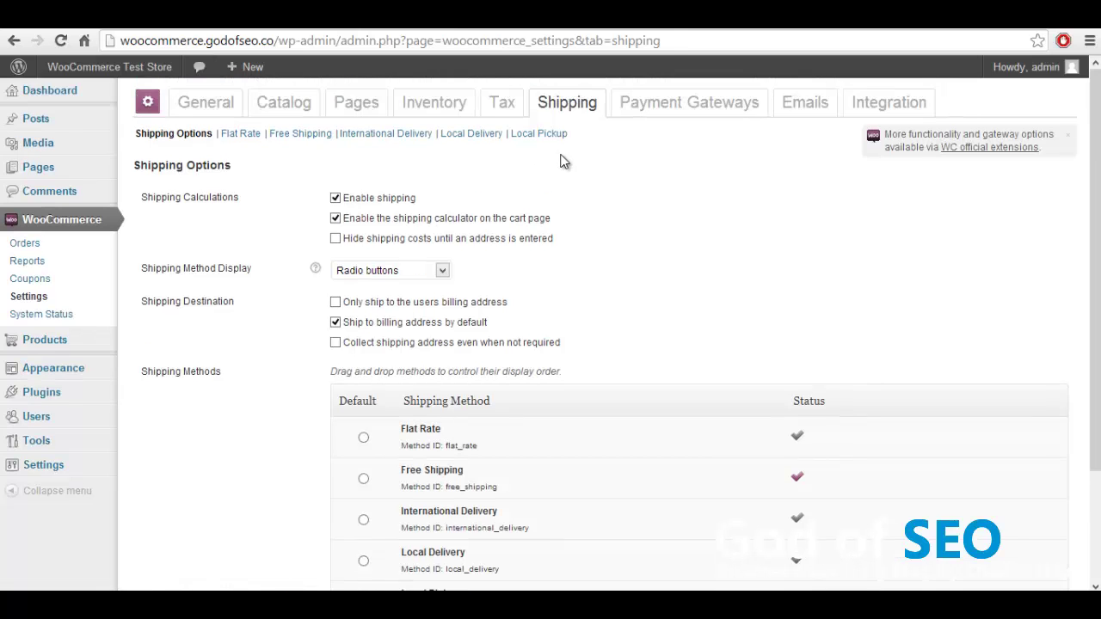
Step: Make PayPal the default gateway and review its PayPal Email and Receiver Email settings
{"action": "left_click", "coordinate": [693, 102]}
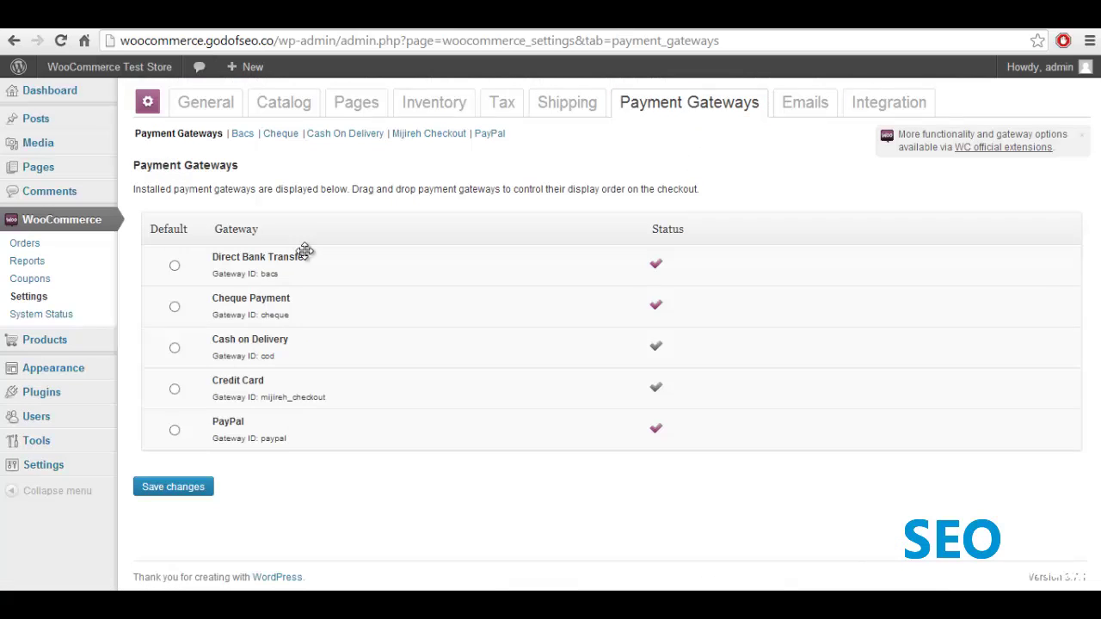
{"action": "left_click", "coordinate": [174, 431]}
{"action": "left_click", "coordinate": [488, 134]}
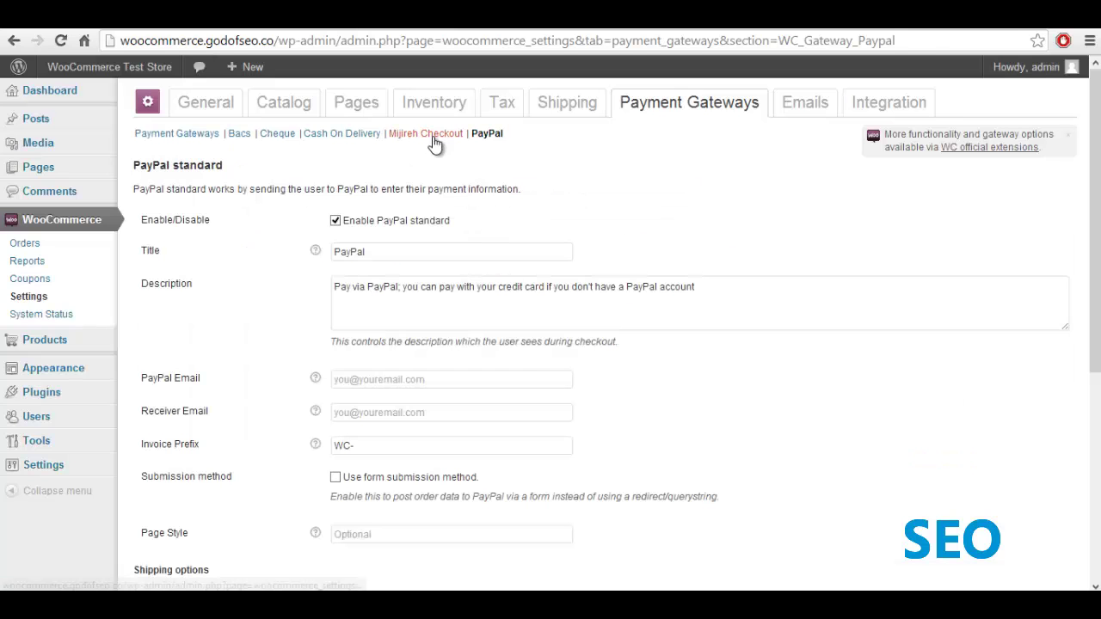
{"action": "scroll", "coordinate": [551, 267], "scroll_direction": "down", "scroll_amount": 1}
{"action": "left_click", "coordinate": [402, 299]}
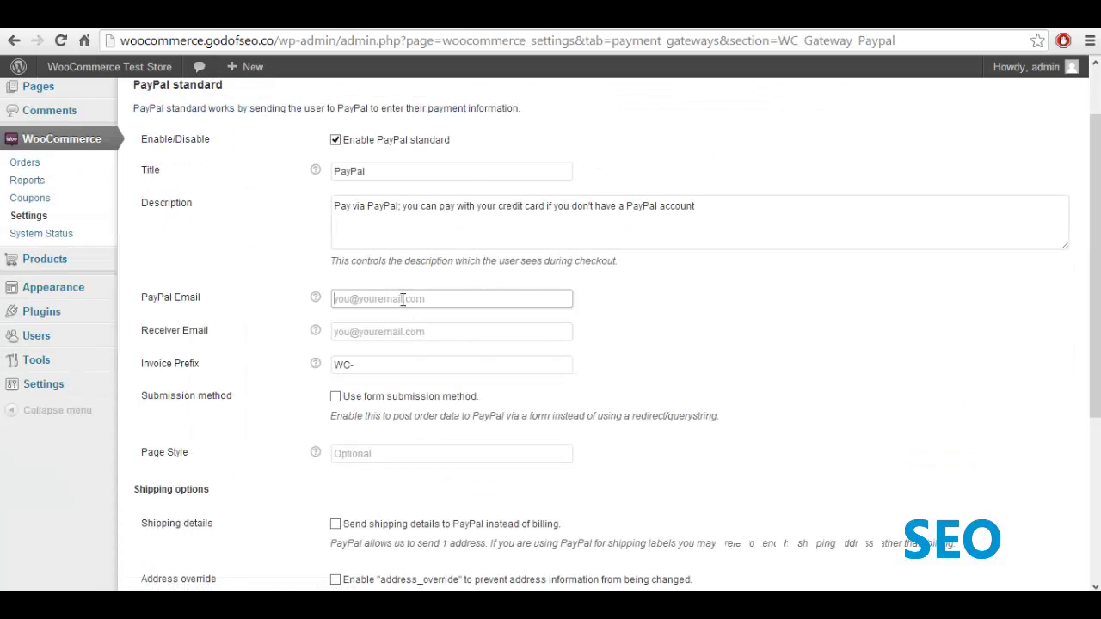
{"action": "left_click", "coordinate": [408, 331]}
{"action": "scroll", "coordinate": [641, 390], "scroll_direction": "down", "scroll_amount": 1}
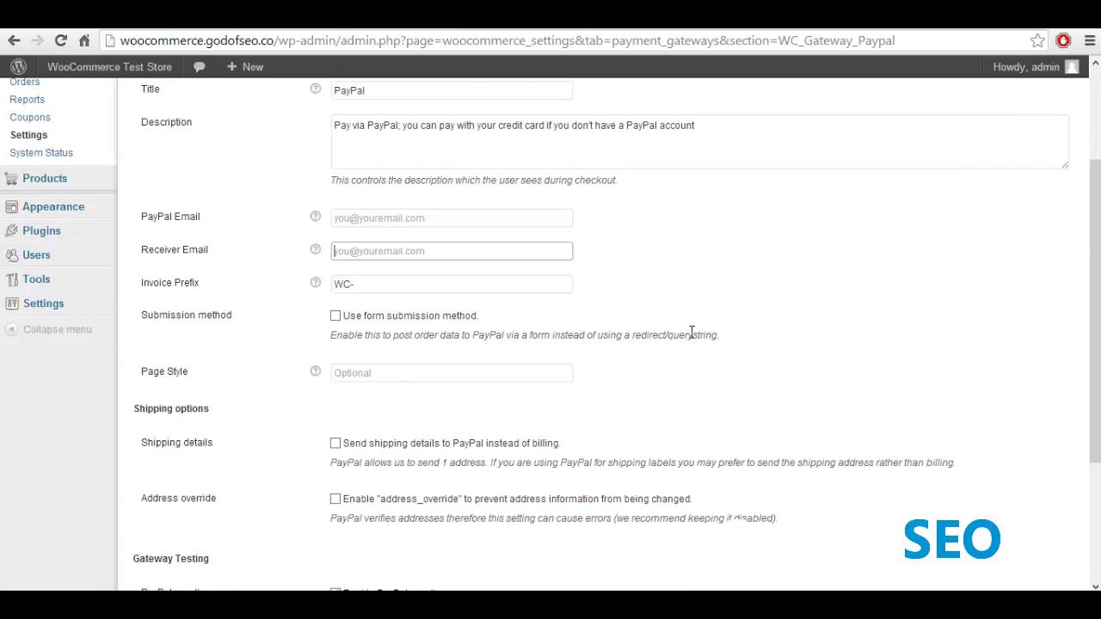
{"action": "left_click", "coordinate": [769, 307]}
{"action": "scroll", "coordinate": [789, 356], "scroll_direction": "down", "scroll_amount": 2}
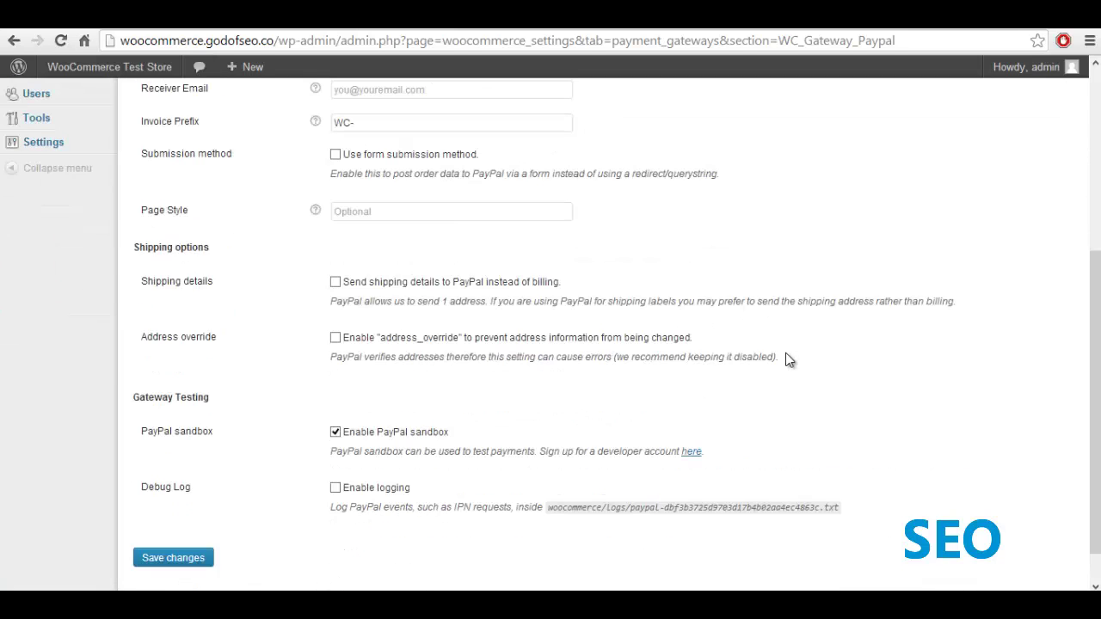
{"action": "scroll", "coordinate": [559, 461], "scroll_direction": "up", "scroll_amount": 4}
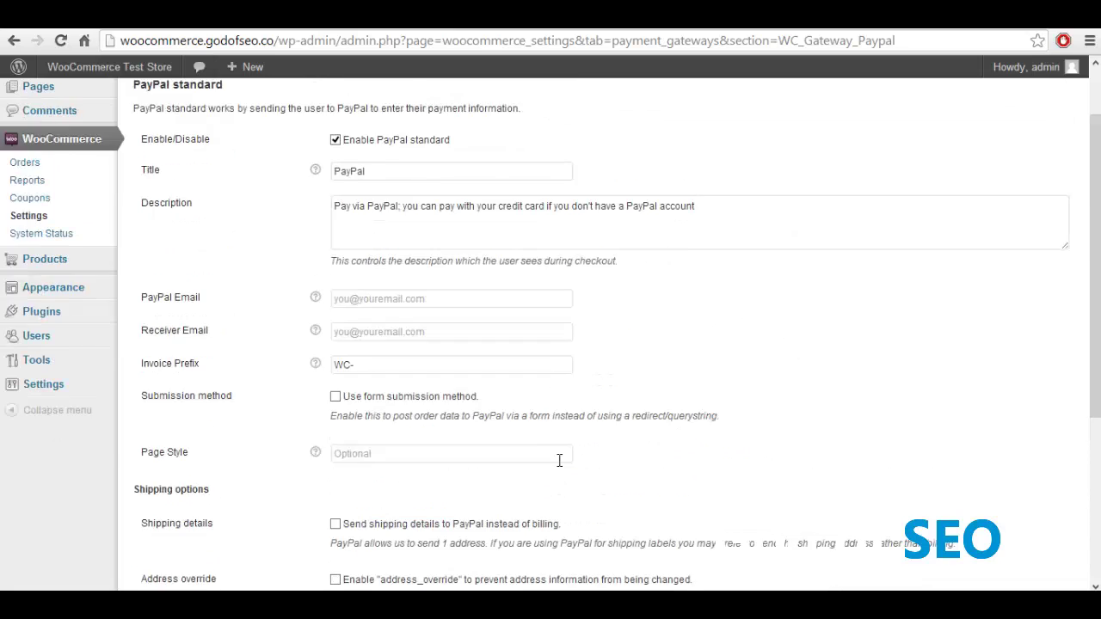
Step: Look over the Cash on Delivery, Cheque and BACS gateway settings, then open Email Options
{"action": "left_click", "coordinate": [344, 133]}
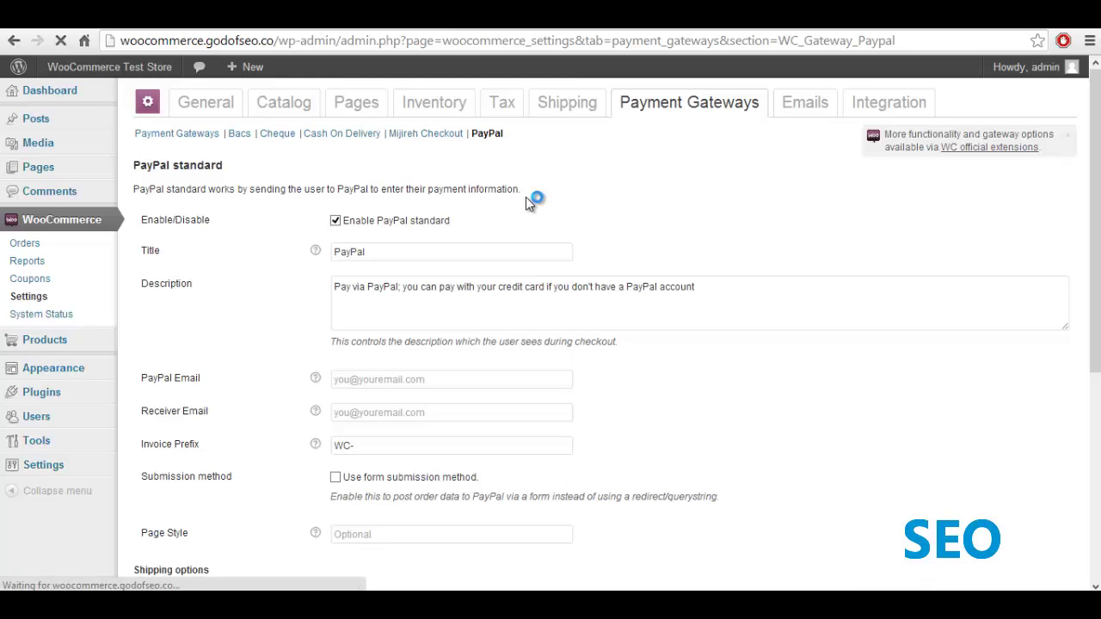
{"action": "left_click", "coordinate": [277, 133]}
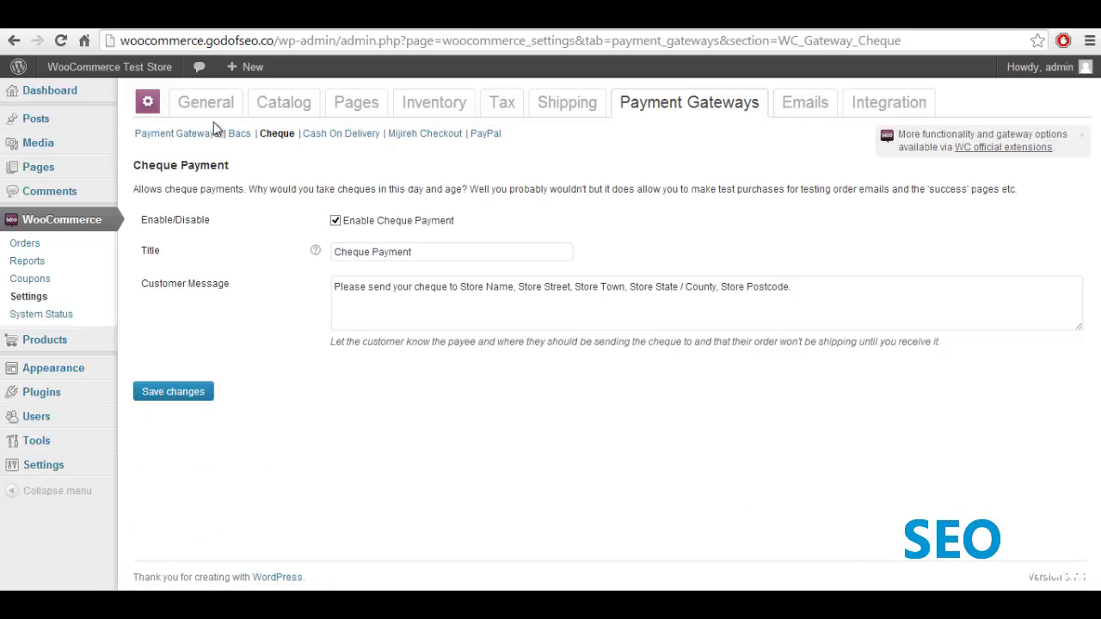
{"action": "left_click", "coordinate": [239, 133]}
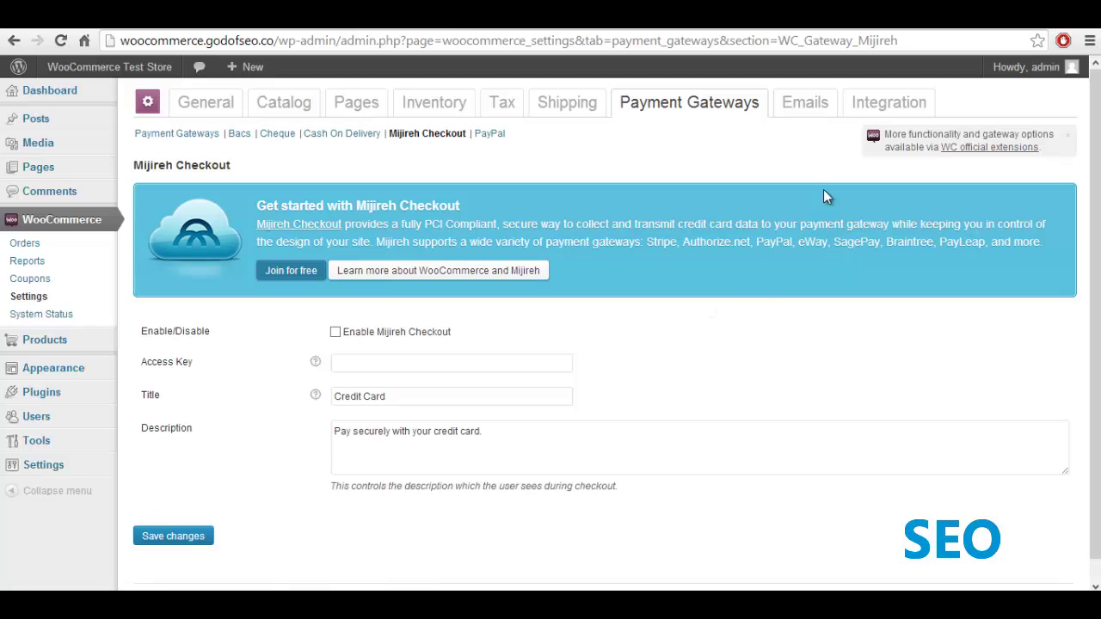
{"action": "left_click", "coordinate": [805, 102]}
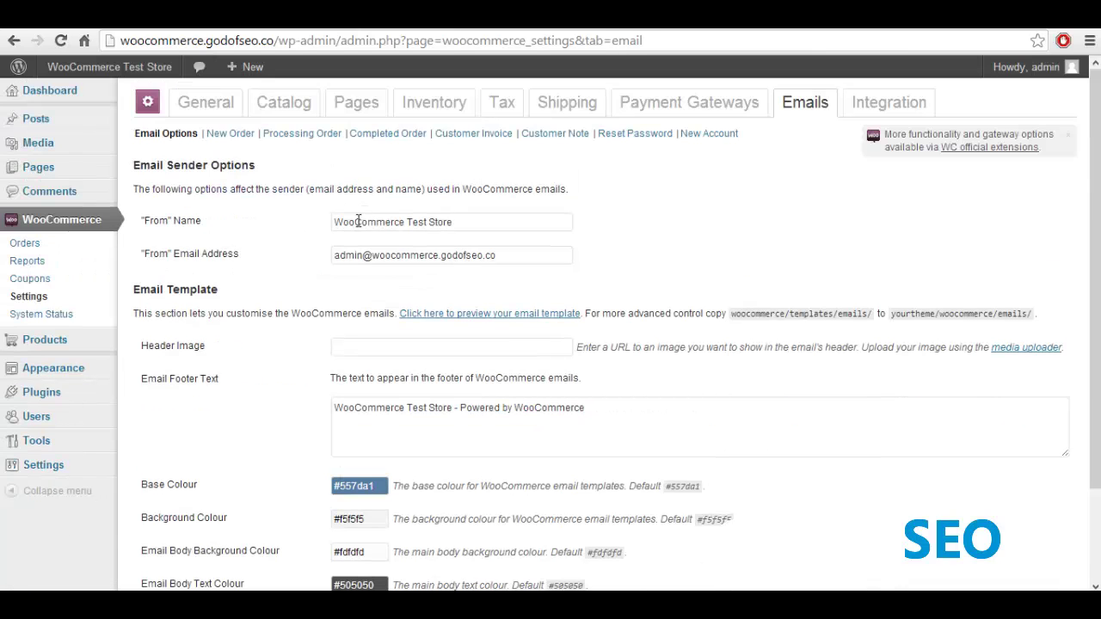
{"action": "left_click_drag", "start_coordinate": [335, 222], "coordinate": [454, 222]}
{"action": "left_click", "coordinate": [453, 222]}
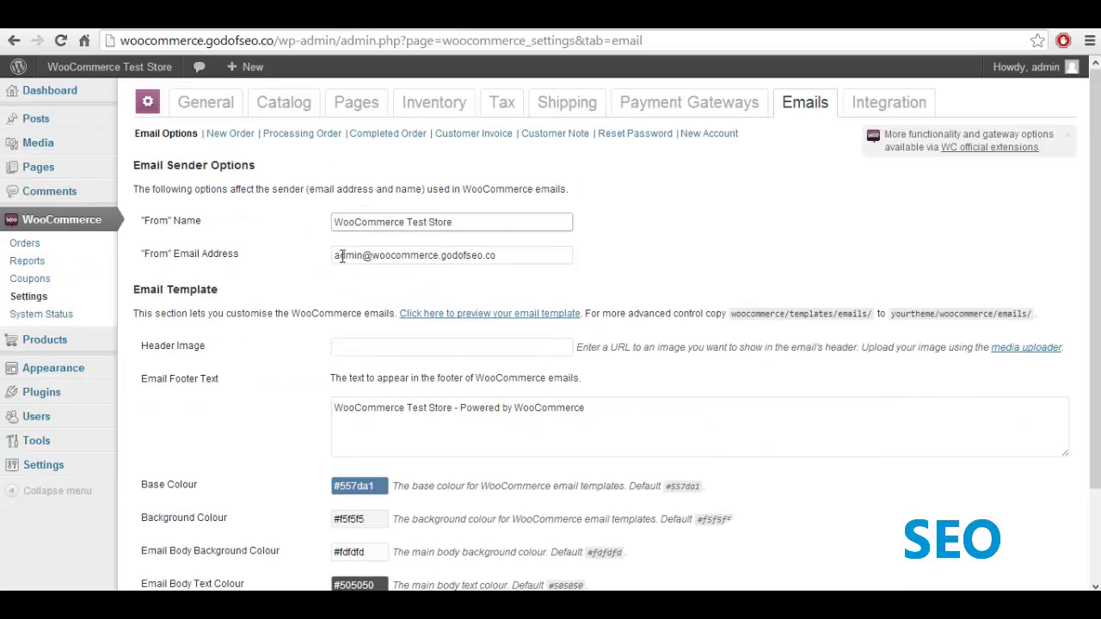
{"action": "left_click_drag", "start_coordinate": [343, 256], "coordinate": [530, 267]}
{"action": "left_click", "coordinate": [530, 266]}
{"action": "scroll", "coordinate": [619, 361], "scroll_direction": "down", "scroll_amount": 2}
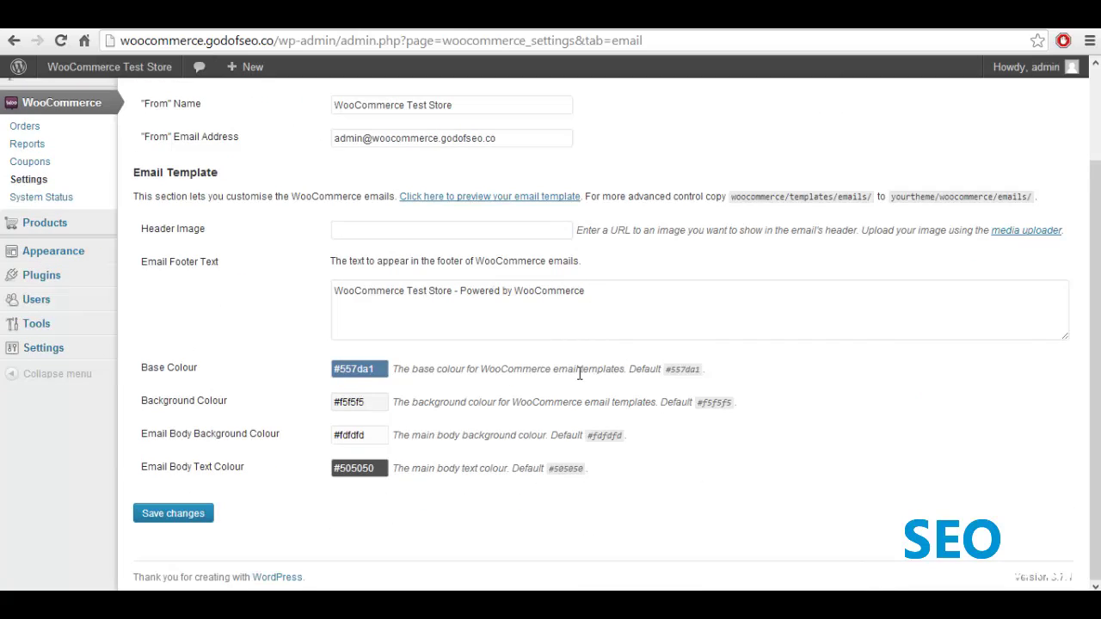
{"action": "left_click", "coordinate": [404, 290]}
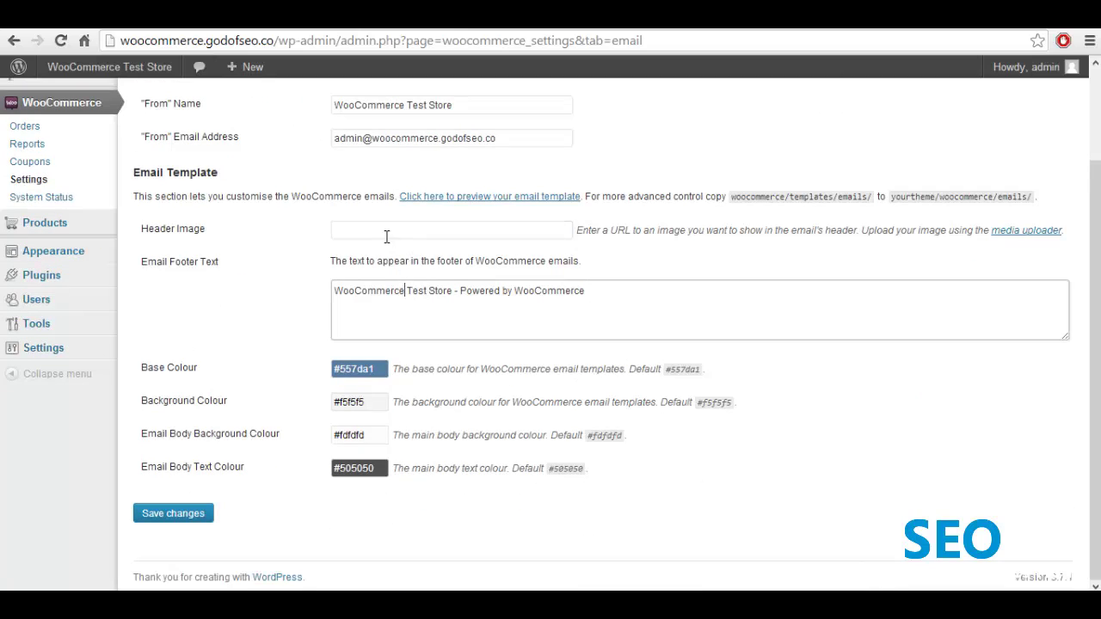
{"action": "left_click", "coordinate": [387, 236]}
{"action": "left_click", "coordinate": [413, 291]}
{"action": "scroll", "coordinate": [477, 507], "scroll_direction": "up", "scroll_amount": 3}
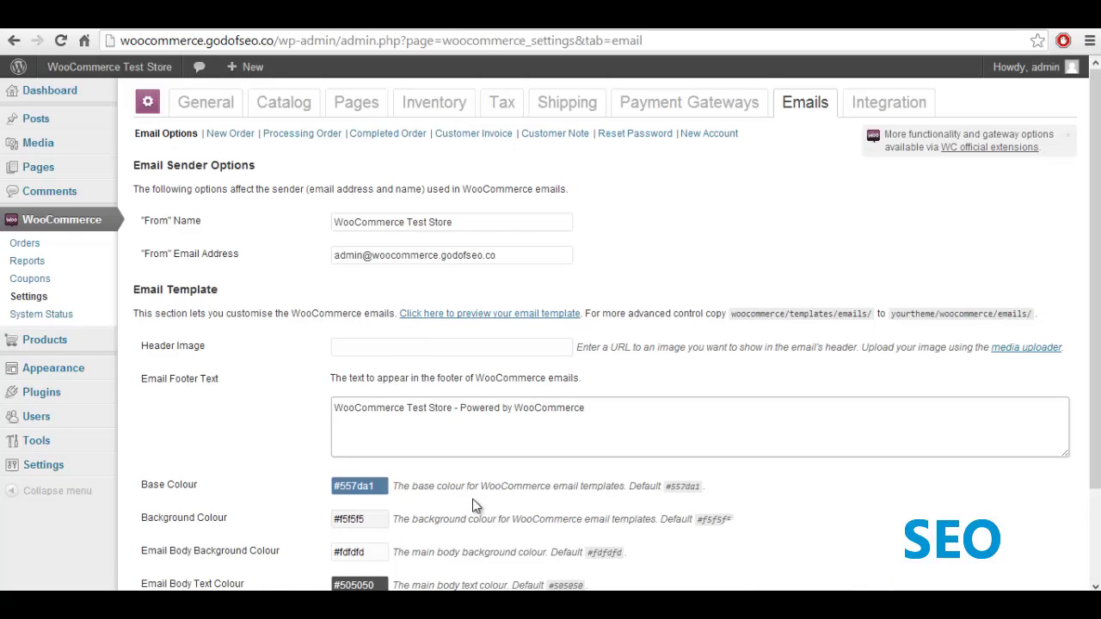